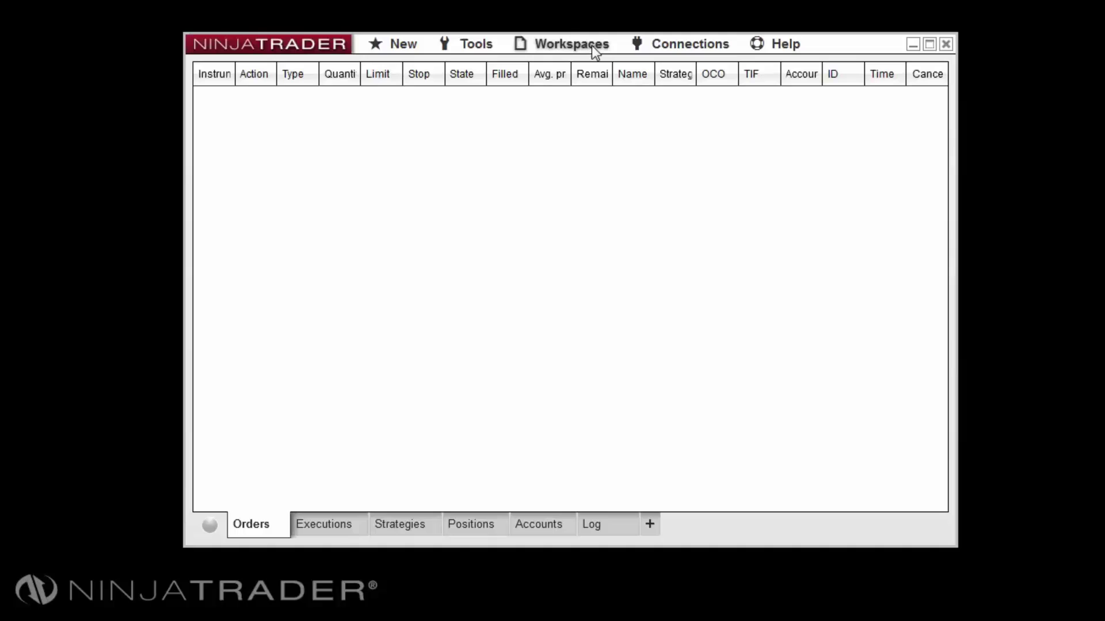
Step: Add a new workspace called 'MyWorkspace' from the Workspaces menu
{"action": "left_click", "coordinate": [591, 47]}
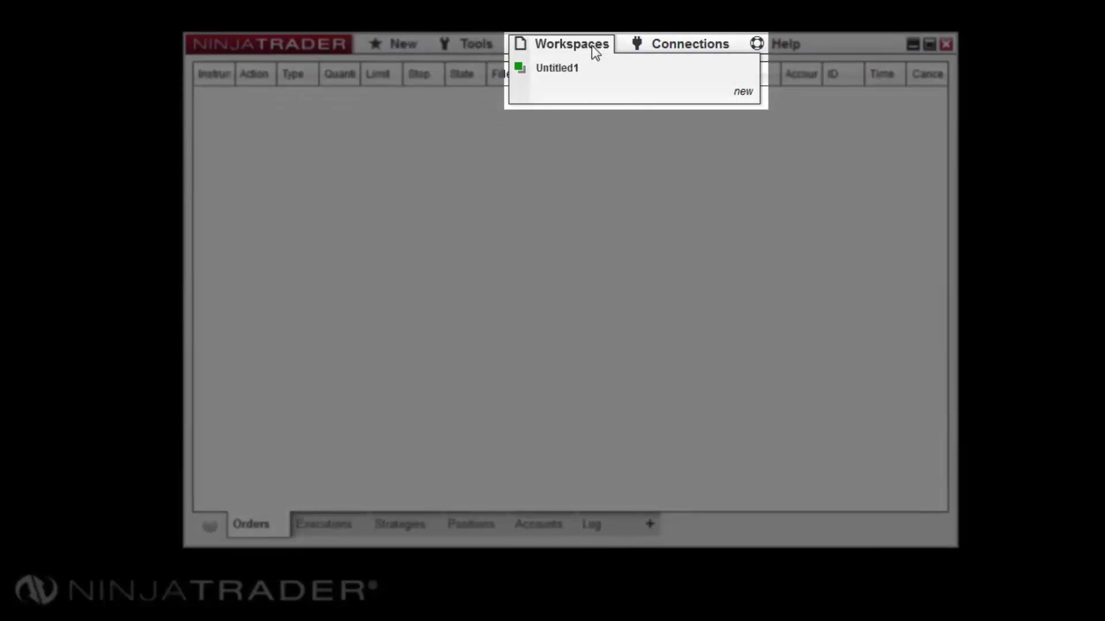
{"action": "mouse_move", "coordinate": [590, 70]}
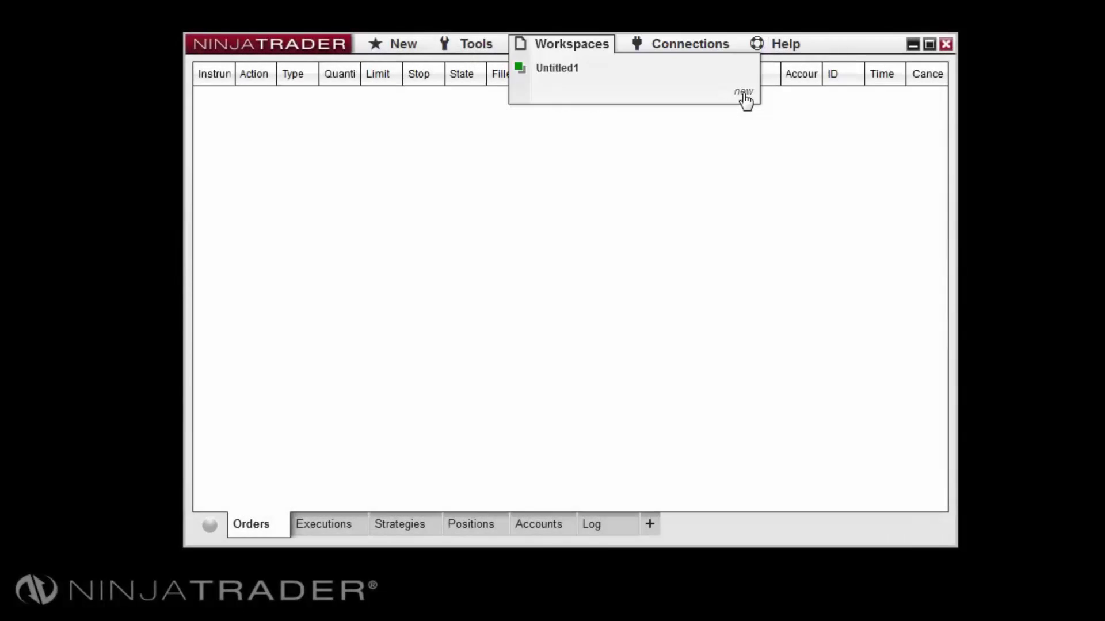
{"action": "left_click", "coordinate": [743, 95]}
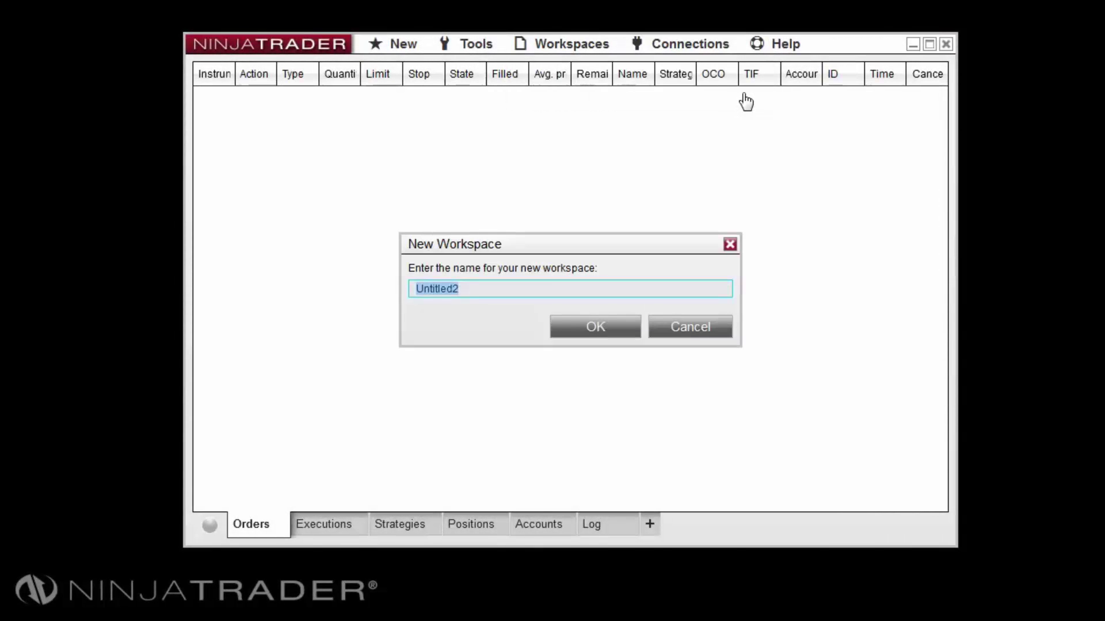
{"action": "type", "text": "MyWorkspace"}
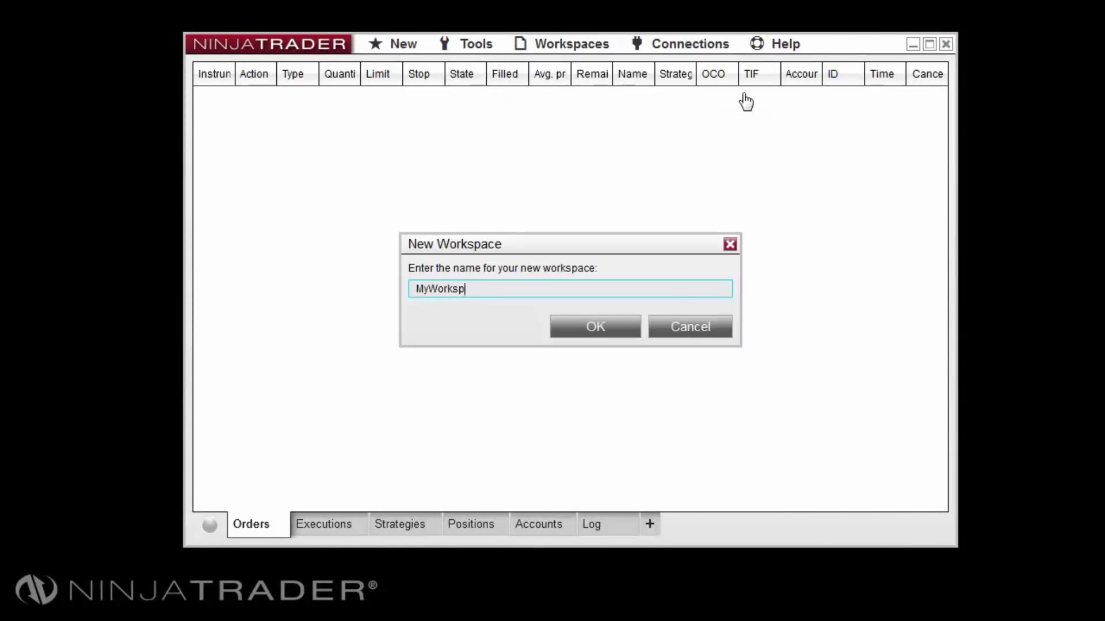
{"action": "left_click", "coordinate": [595, 332]}
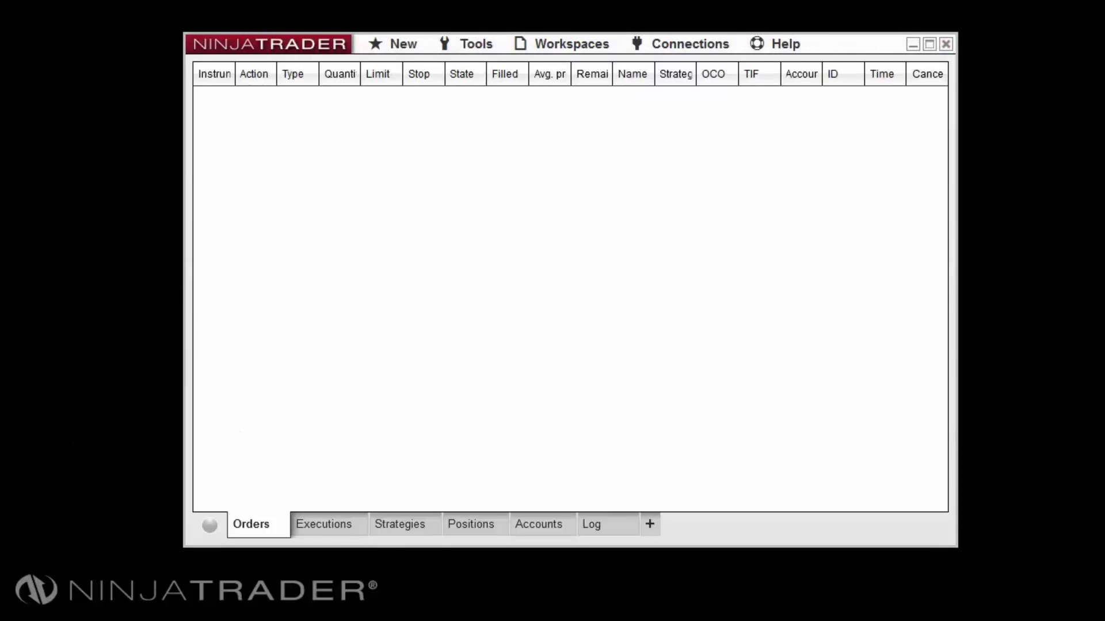
{"action": "left_click", "coordinate": [388, 47]}
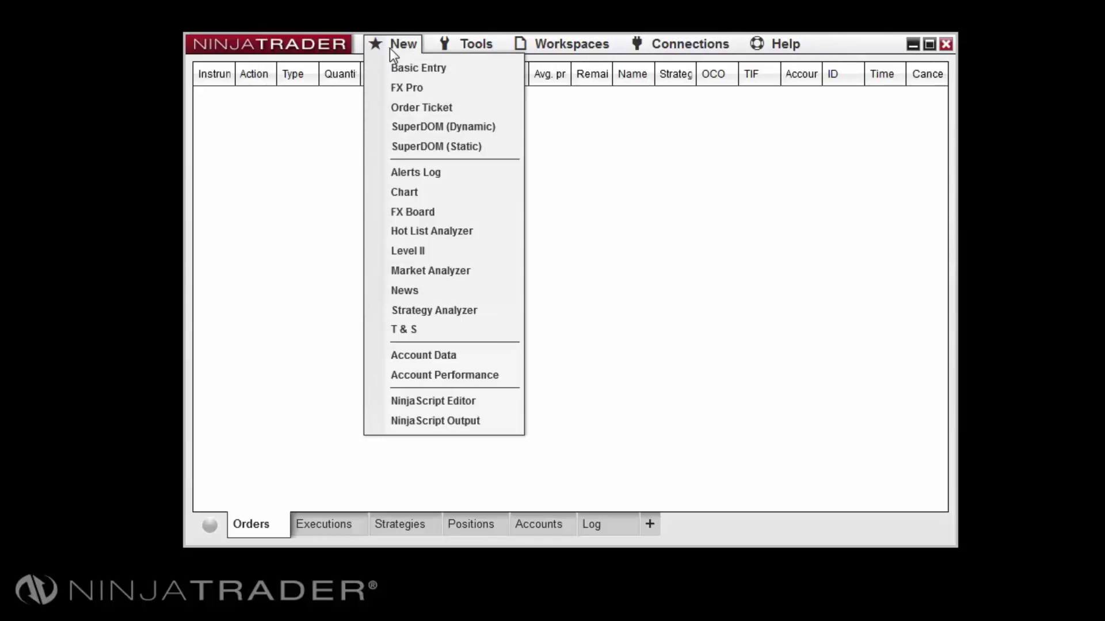
{"action": "left_click", "coordinate": [545, 46]}
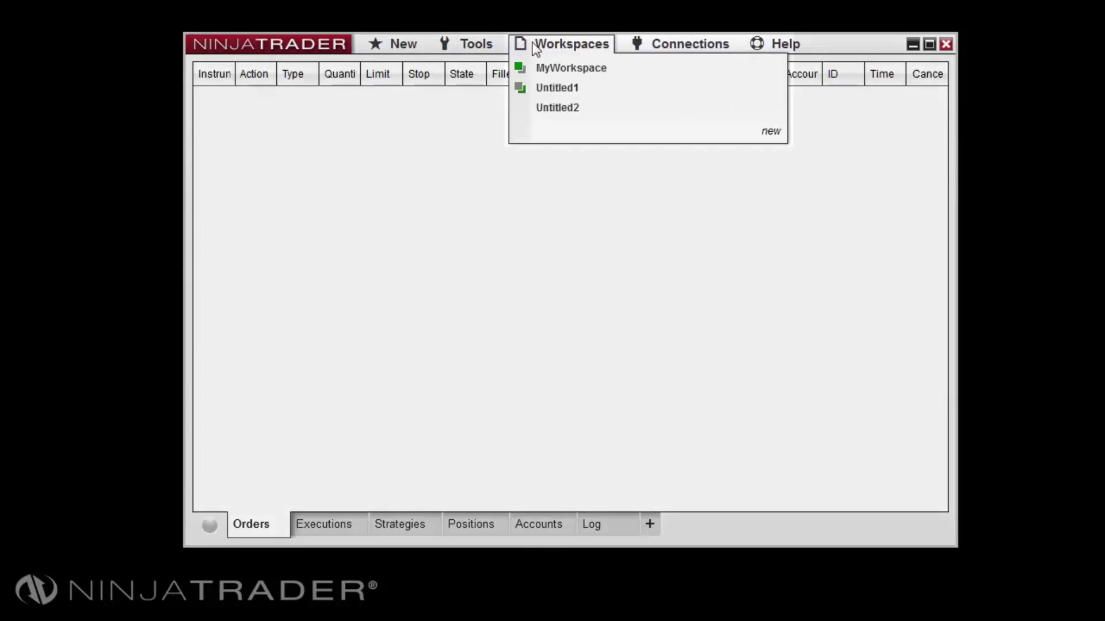
{"action": "mouse_move", "coordinate": [626, 75]}
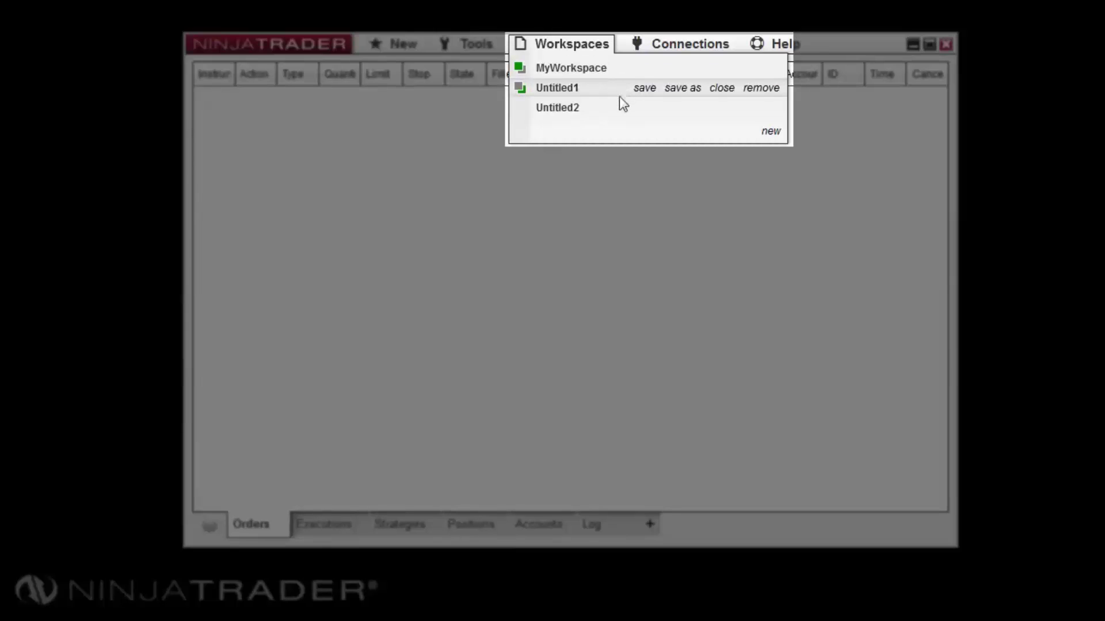
{"action": "mouse_move", "coordinate": [620, 108]}
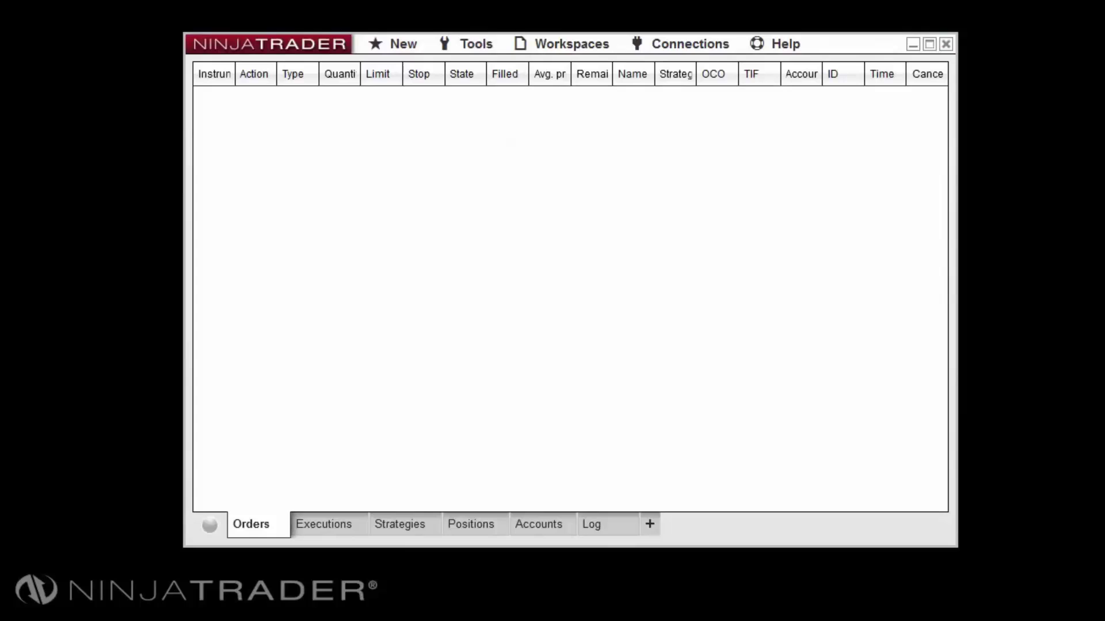
Step: Save MyWorkspace as a copy named Untitled3 and check it appears in the workspace list
{"action": "left_click", "coordinate": [545, 44]}
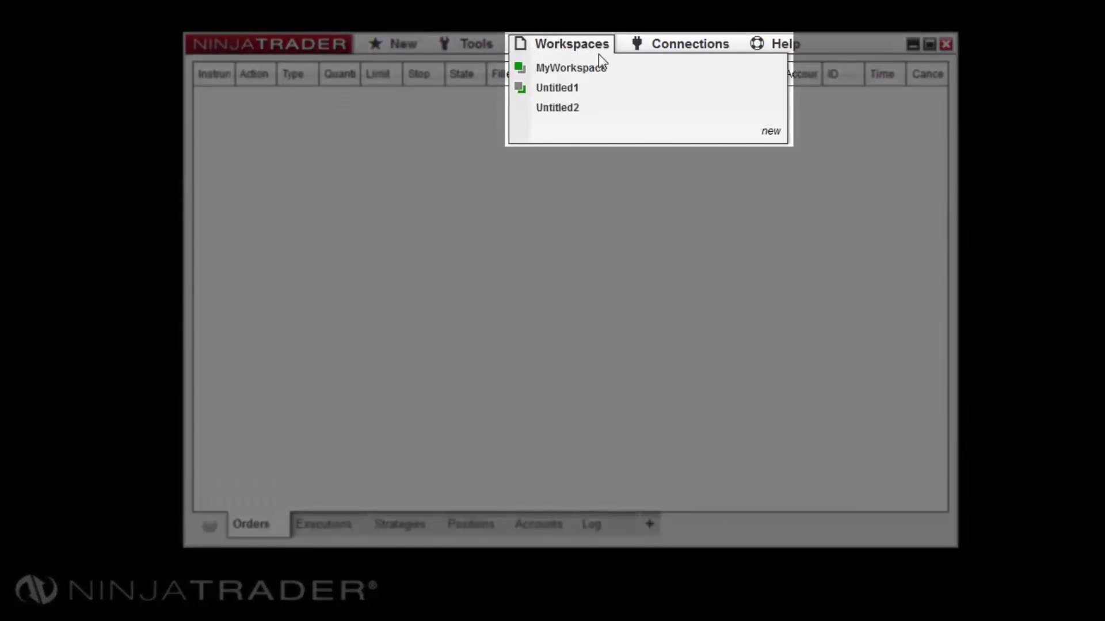
{"action": "mouse_move", "coordinate": [620, 70]}
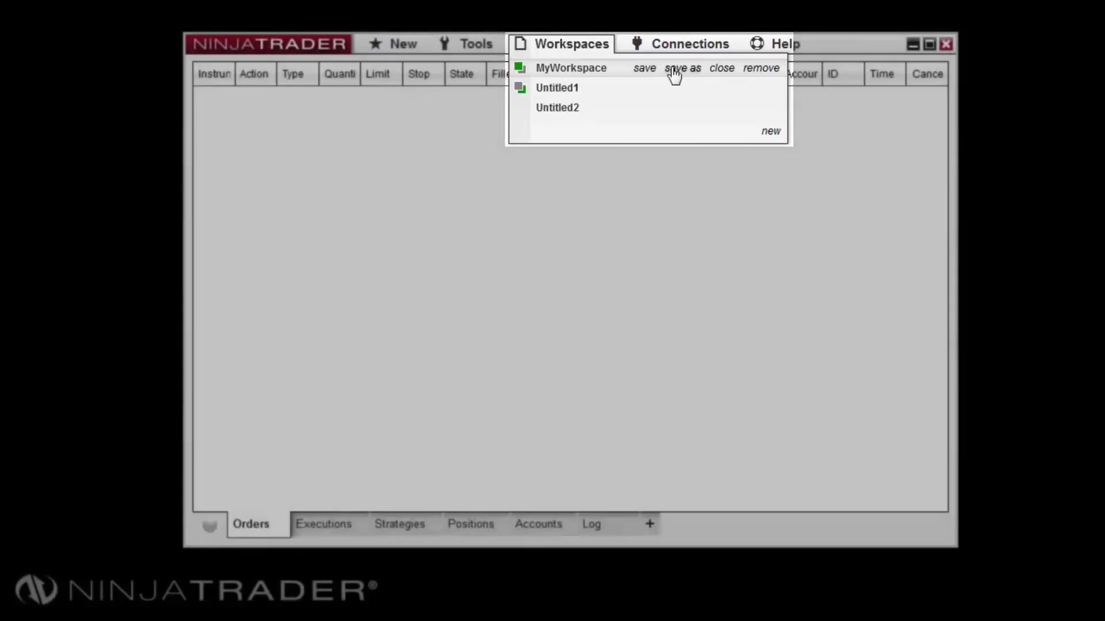
{"action": "left_click", "coordinate": [669, 72]}
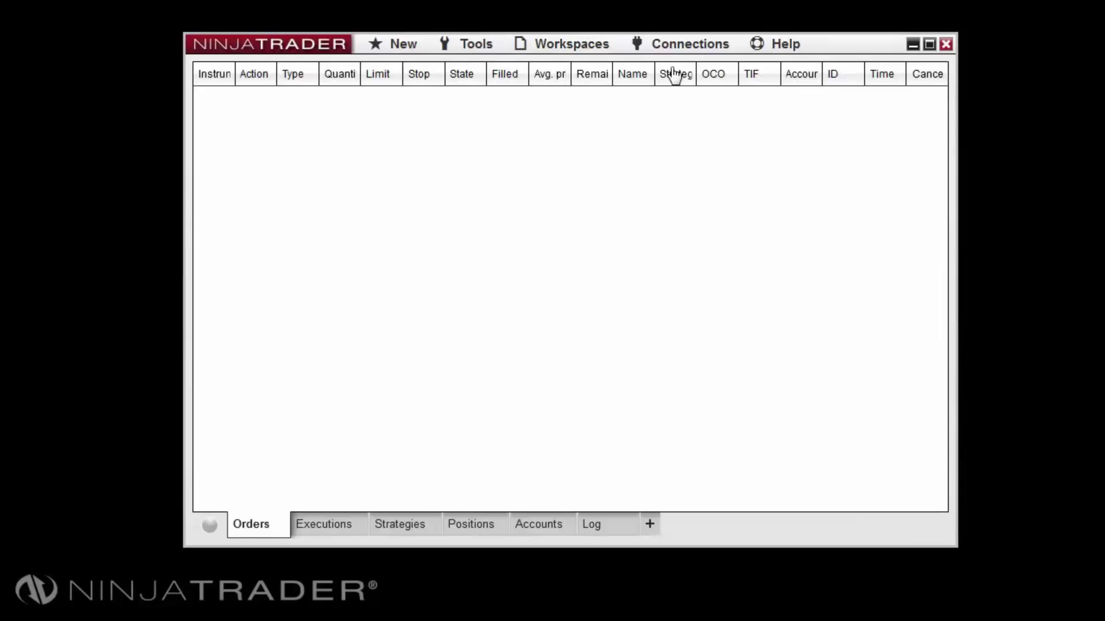
{"action": "left_click", "coordinate": [486, 382]}
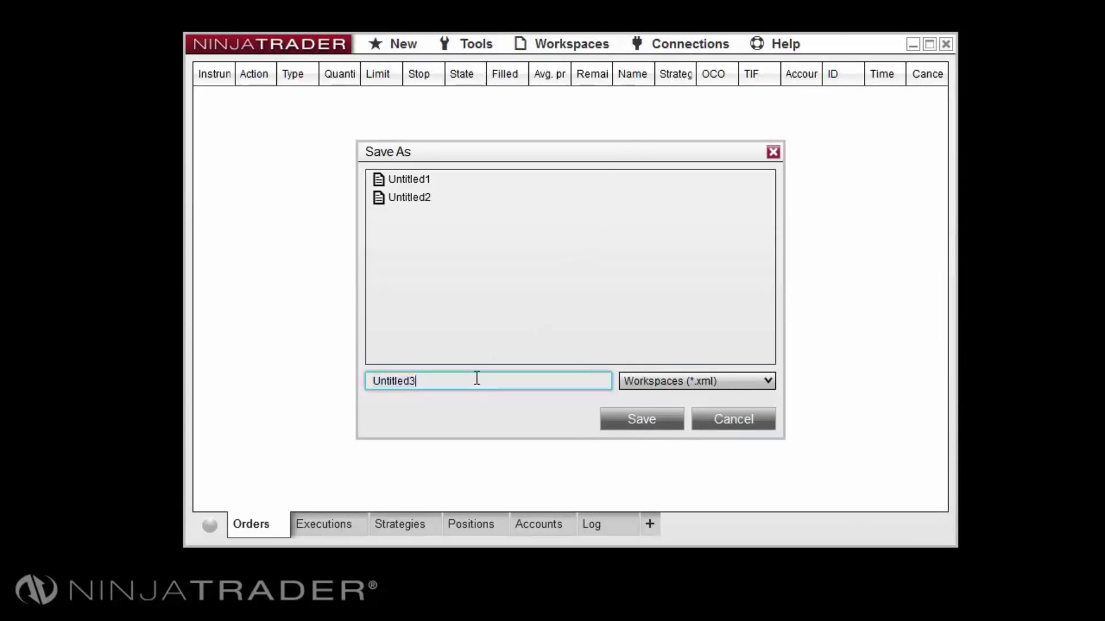
{"action": "left_click", "coordinate": [630, 424]}
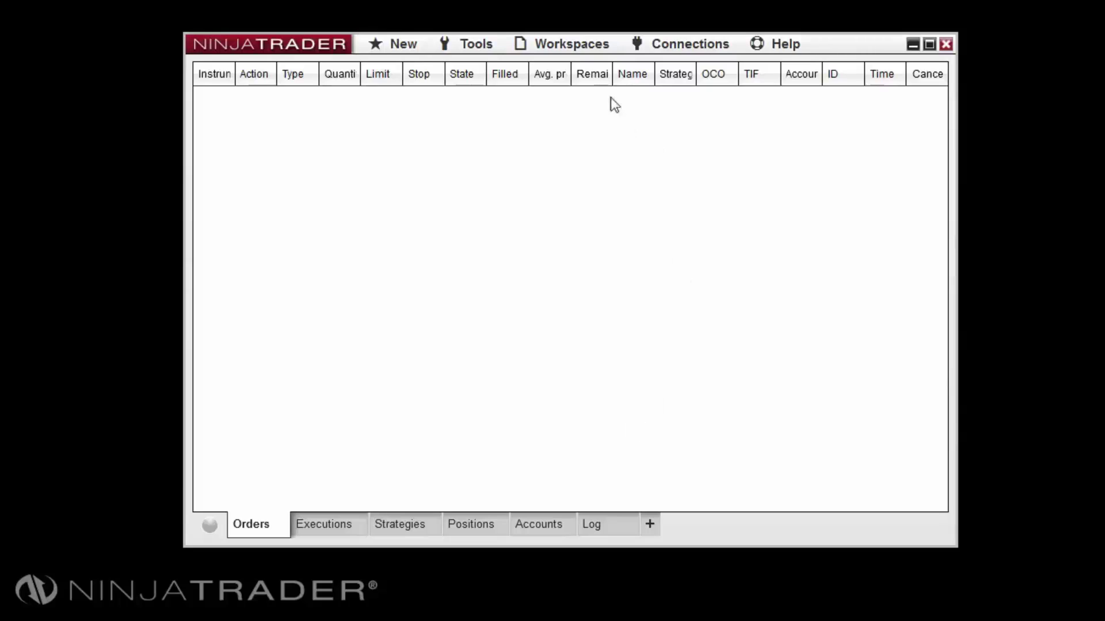
{"action": "left_click", "coordinate": [574, 43]}
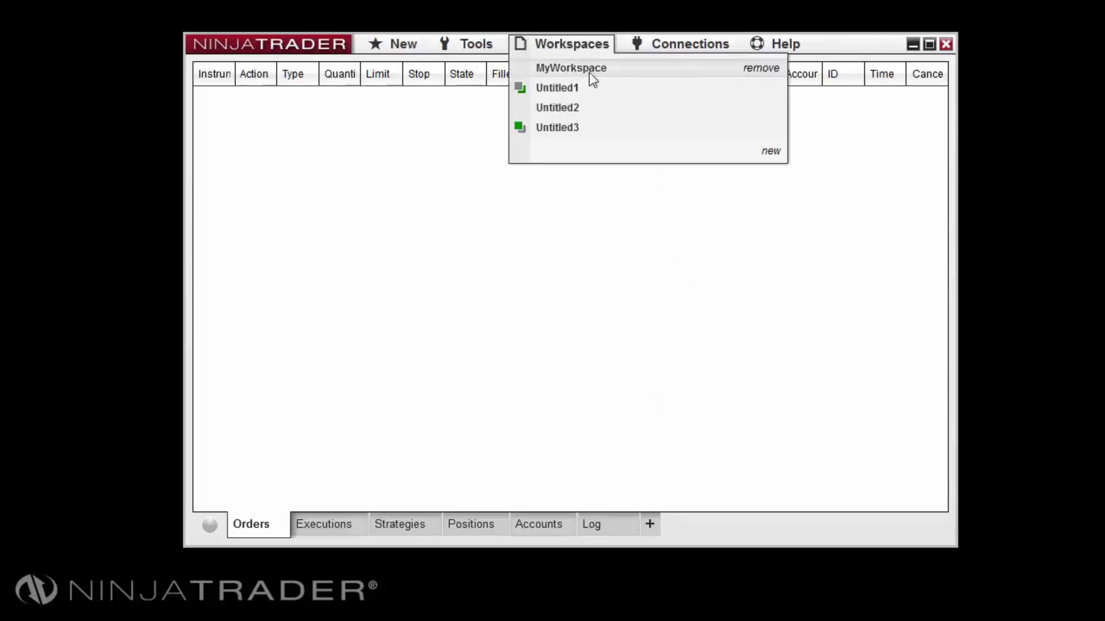
{"action": "left_click", "coordinate": [594, 132]}
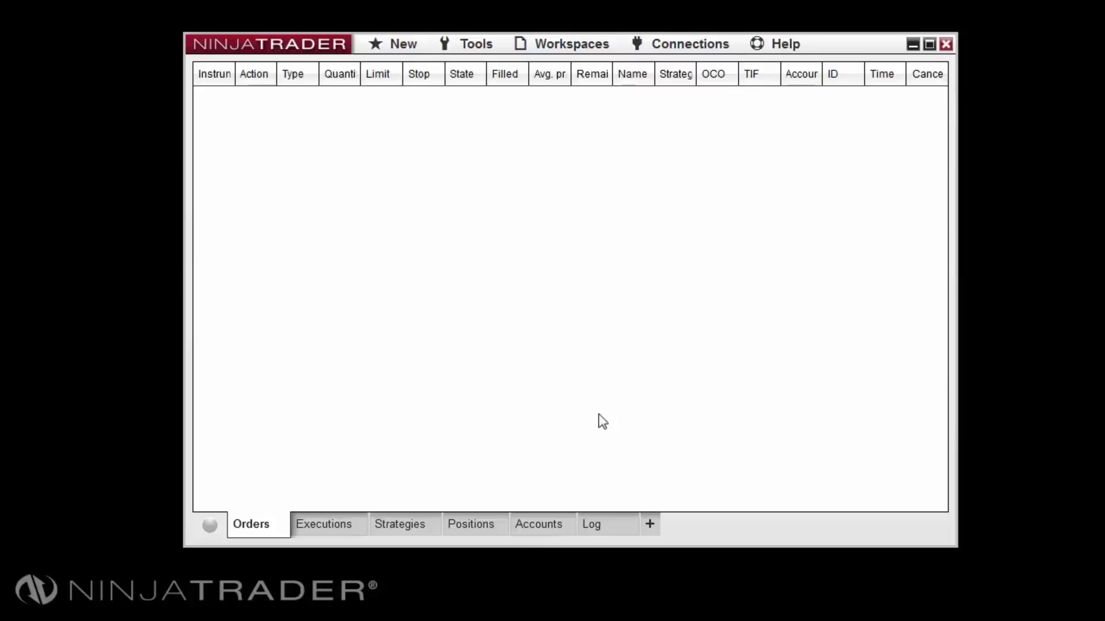
Step: Close the Untitled3 workspace, choosing to save it first
{"action": "left_click", "coordinate": [544, 50]}
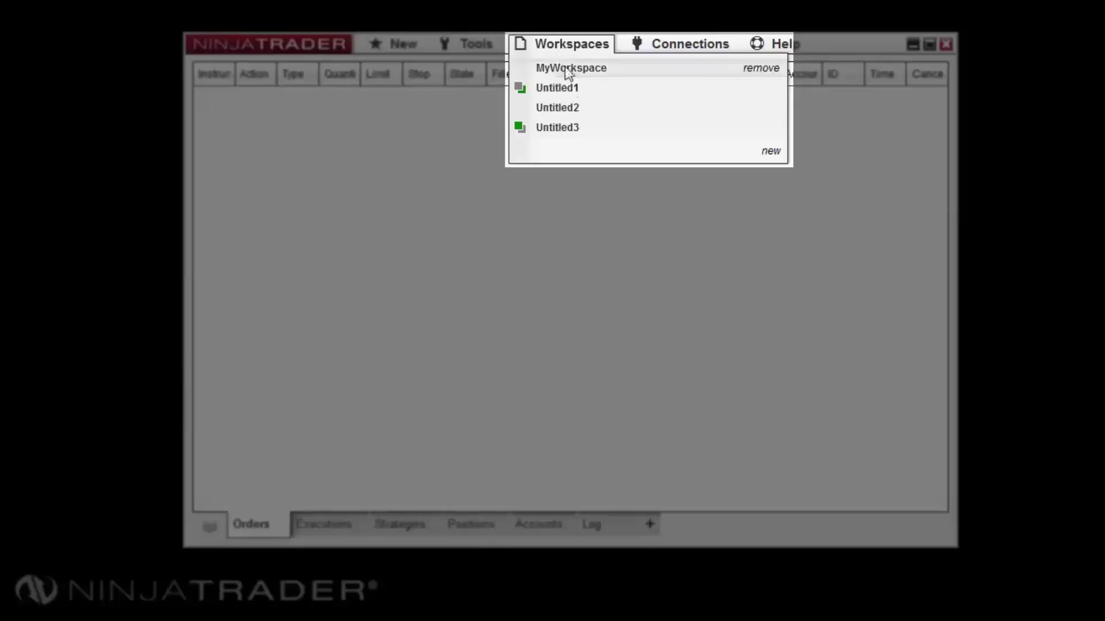
{"action": "mouse_move", "coordinate": [599, 124]}
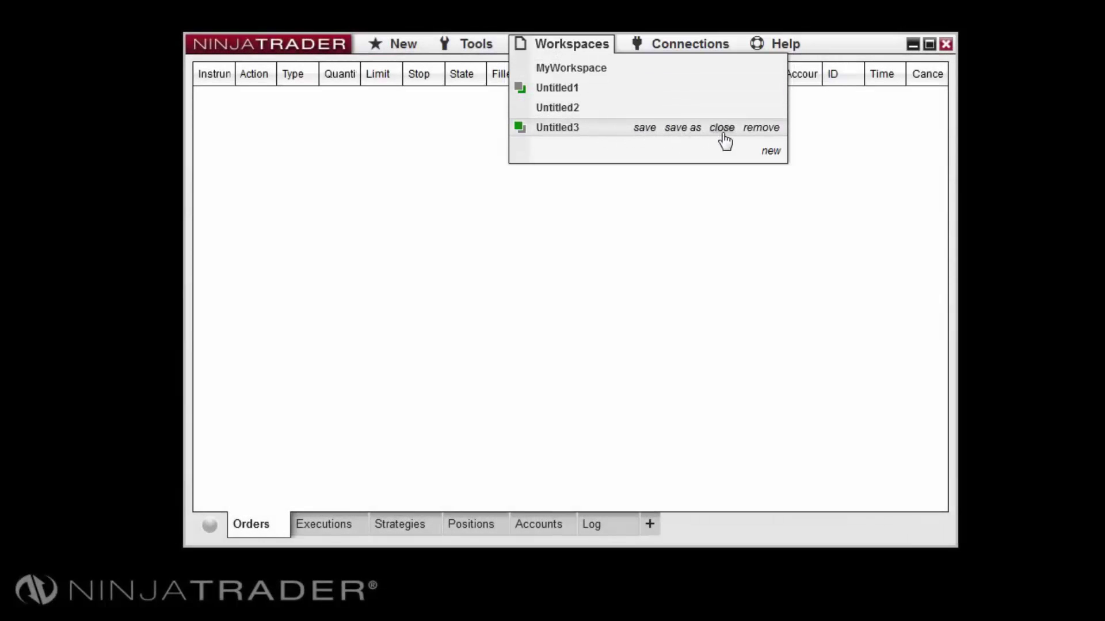
{"action": "left_click", "coordinate": [722, 129]}
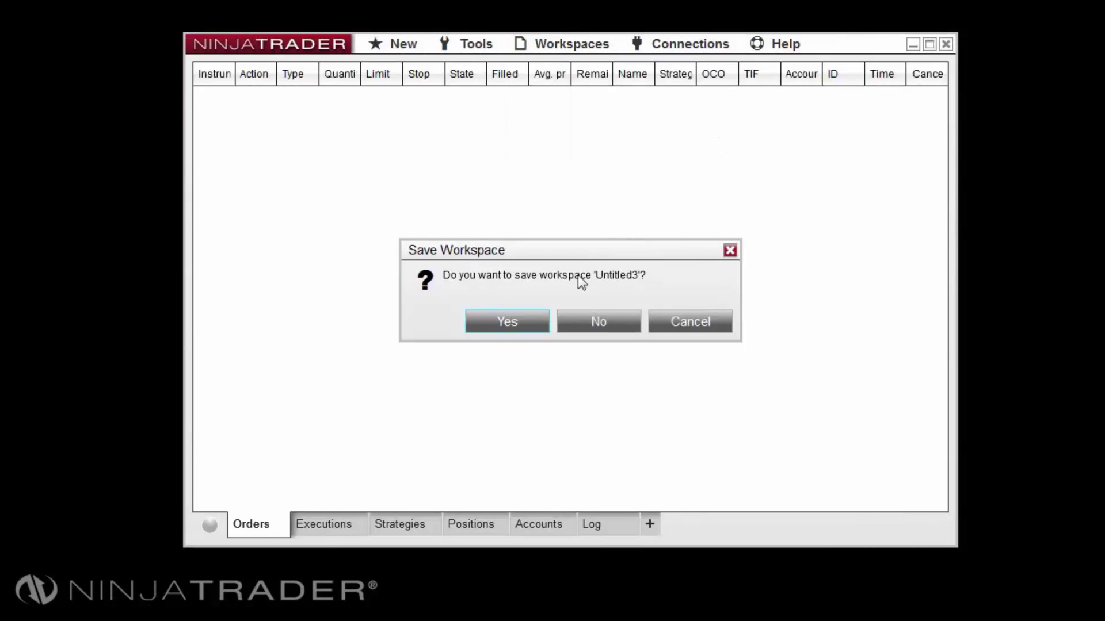
{"action": "left_click", "coordinate": [507, 321]}
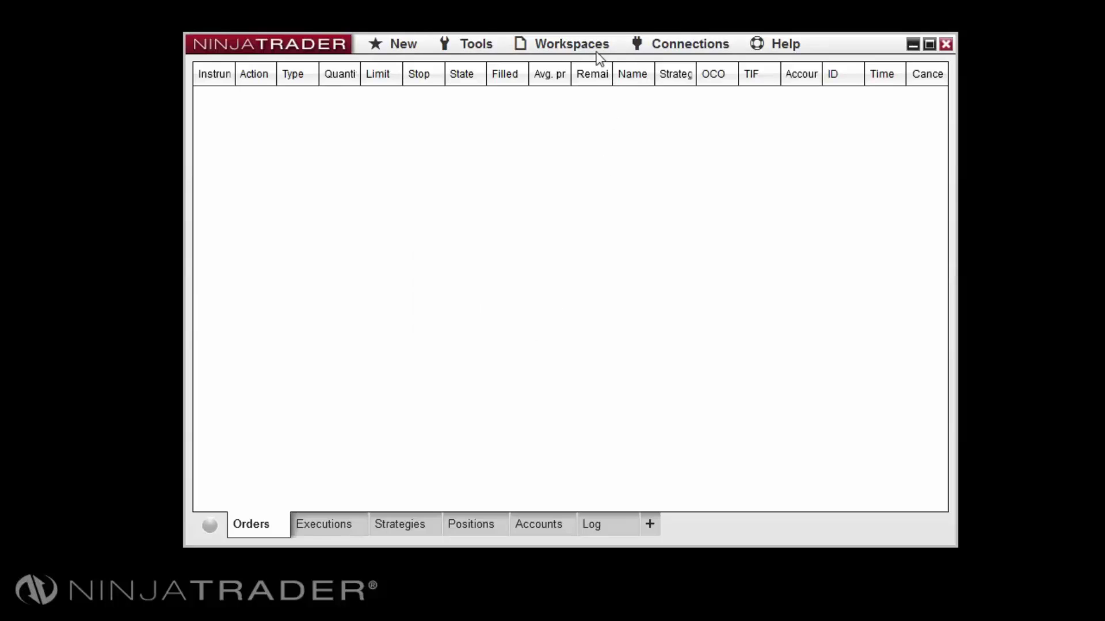
Step: Remove Untitled3 from the workspace list and confirm the deletion
{"action": "left_click", "coordinate": [578, 49]}
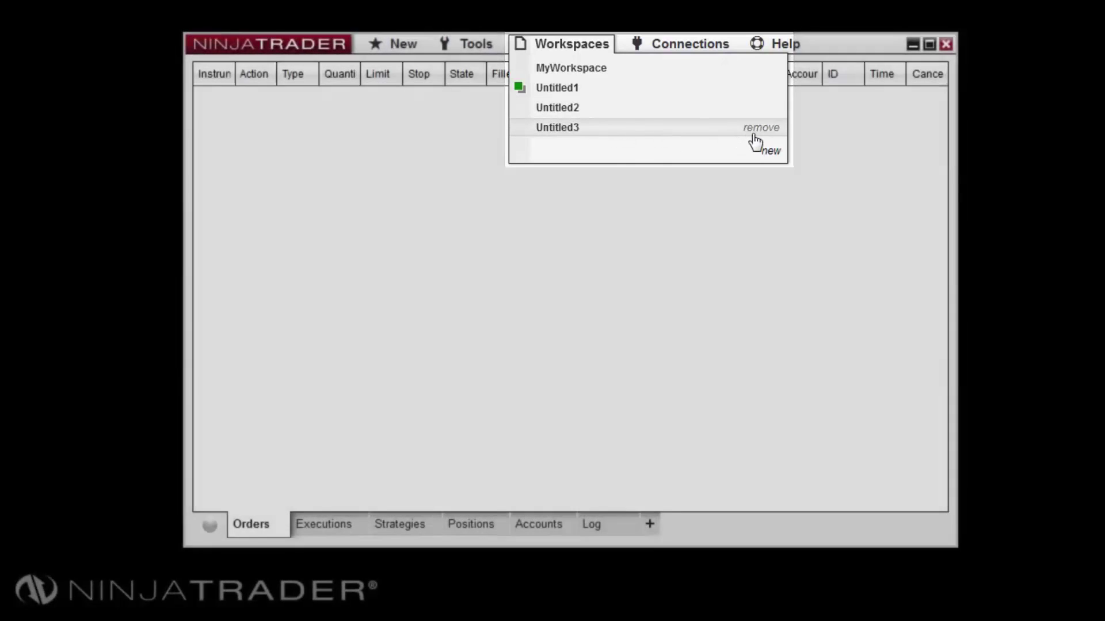
{"action": "left_click", "coordinate": [755, 137]}
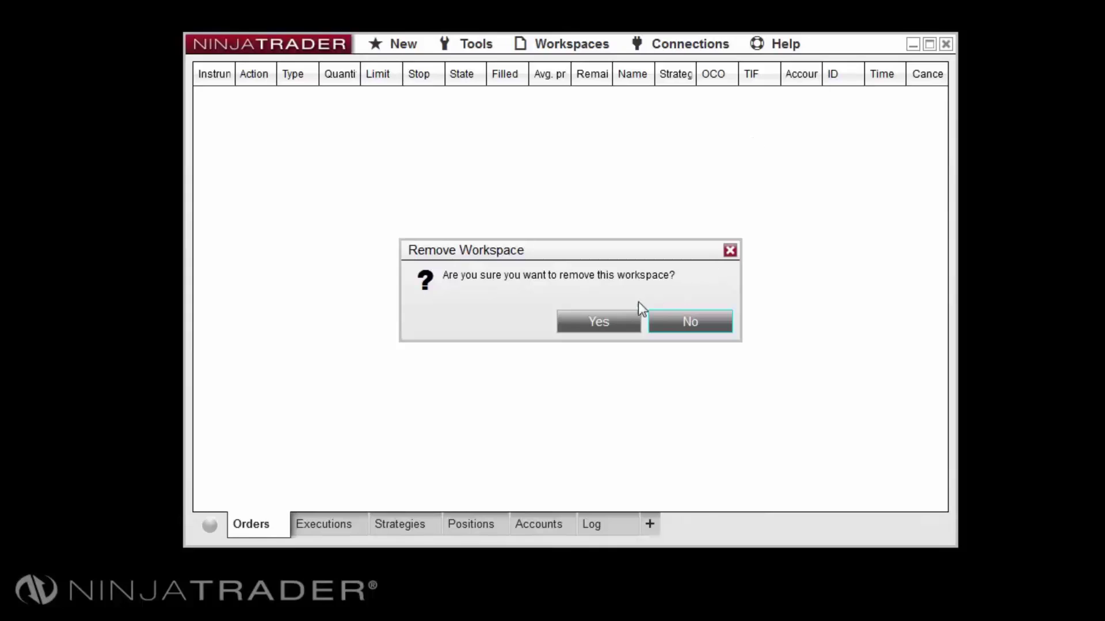
{"action": "left_click", "coordinate": [593, 324]}
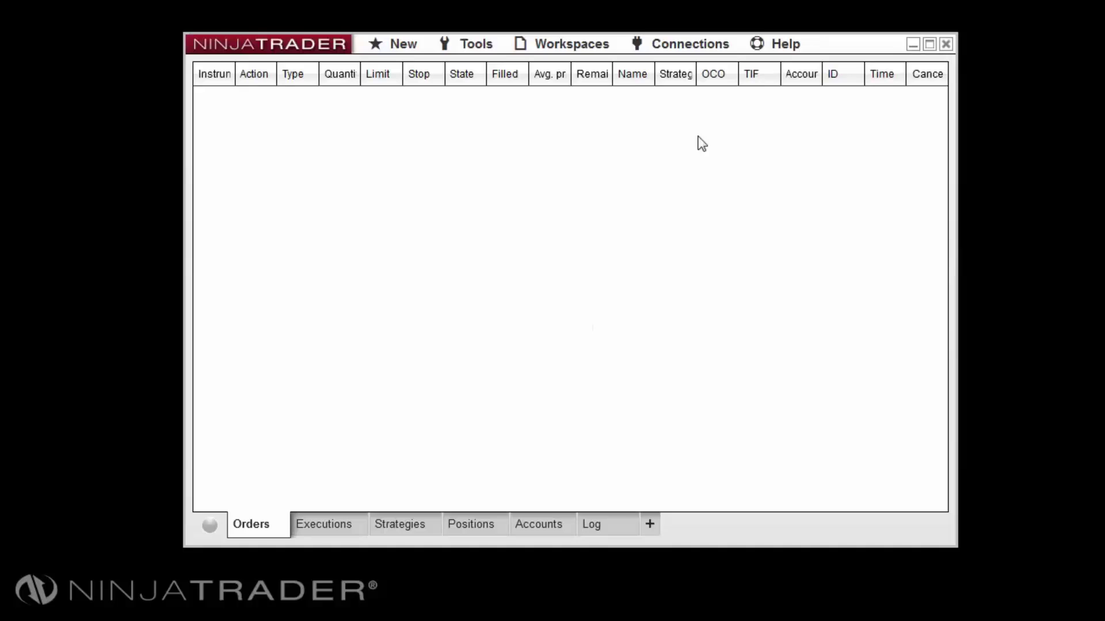
Step: Open the Workspaces list to bring up the ES 03-15 SuperDOM window
{"action": "left_click", "coordinate": [568, 46]}
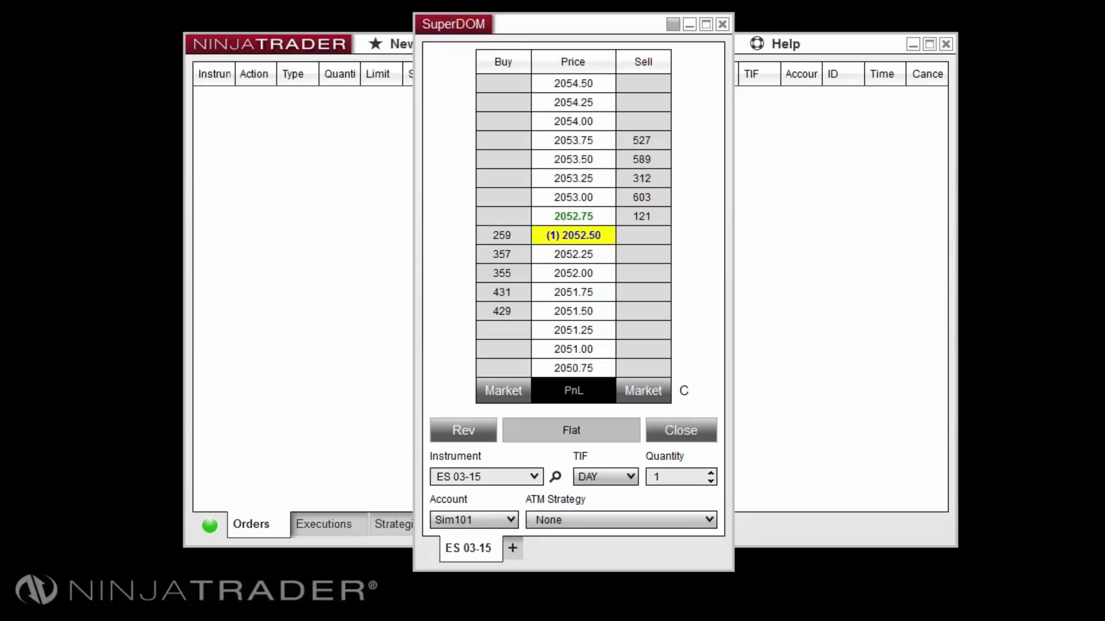
Step: Add a new SuperDOM tab and load AAPL into it by typing ++AAPL
{"action": "left_click", "coordinate": [547, 551]}
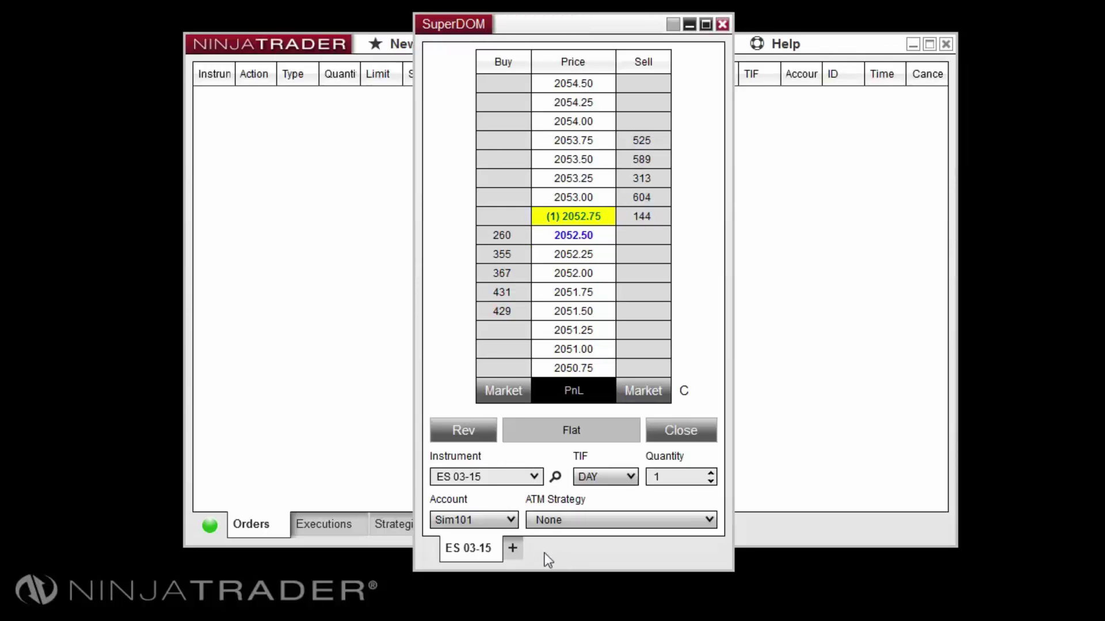
{"action": "left_click", "coordinate": [513, 548]}
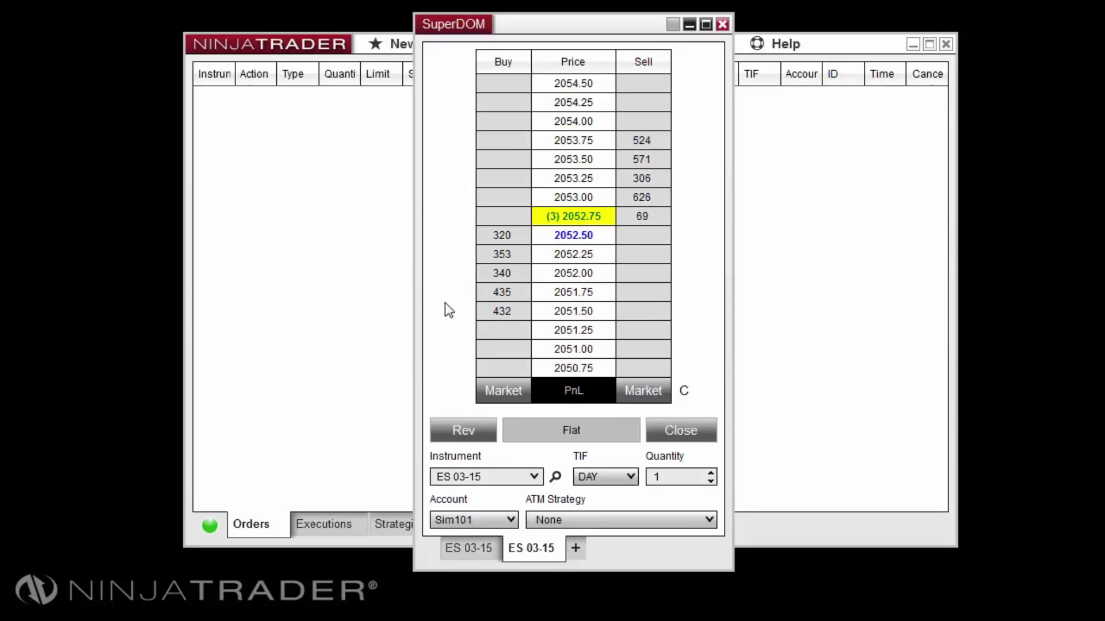
{"action": "type", "text": "++"}
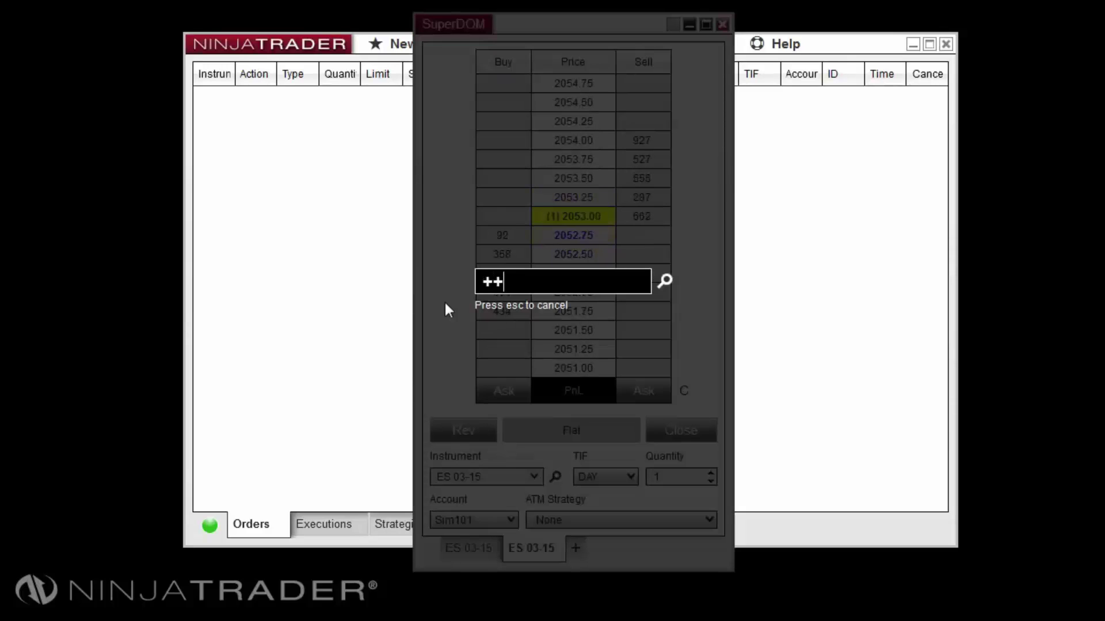
{"action": "type", "text": "AAPL"}
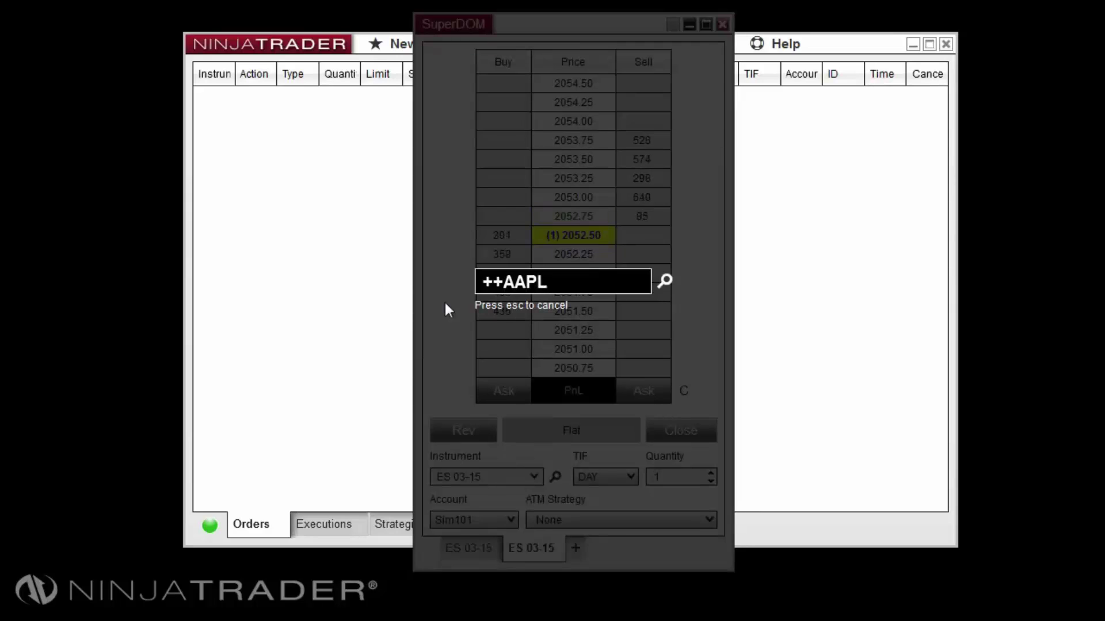
{"action": "key", "text": "Return"}
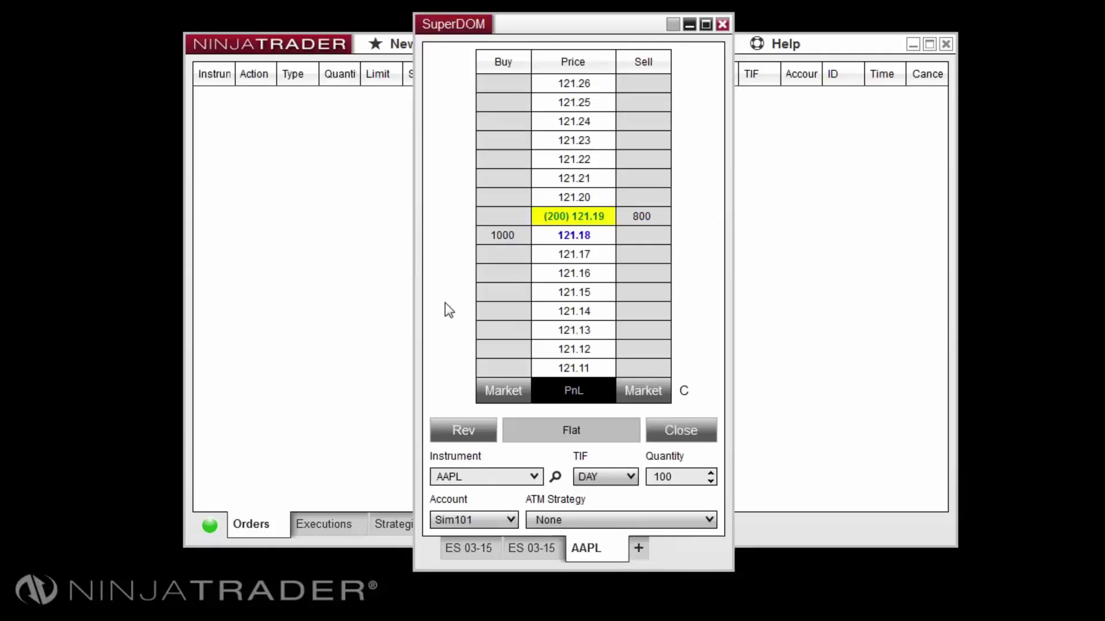
Step: Close the duplicate ES 03-15 tab and place the AAPL tab ahead of ES 03-15
{"action": "mouse_move", "coordinate": [618, 553]}
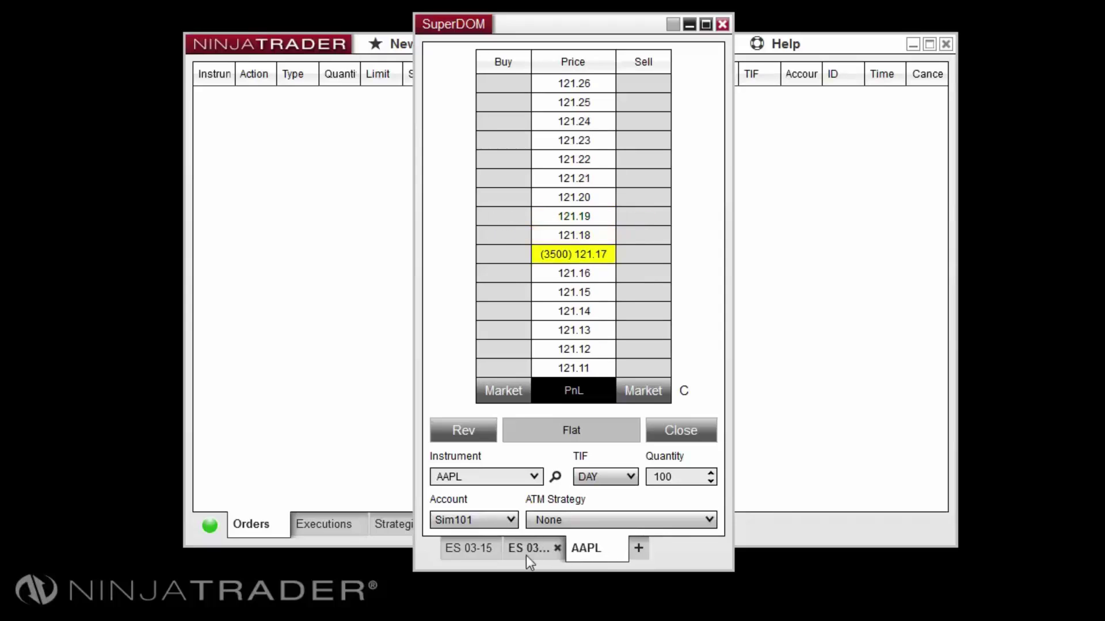
{"action": "left_click", "coordinate": [557, 549]}
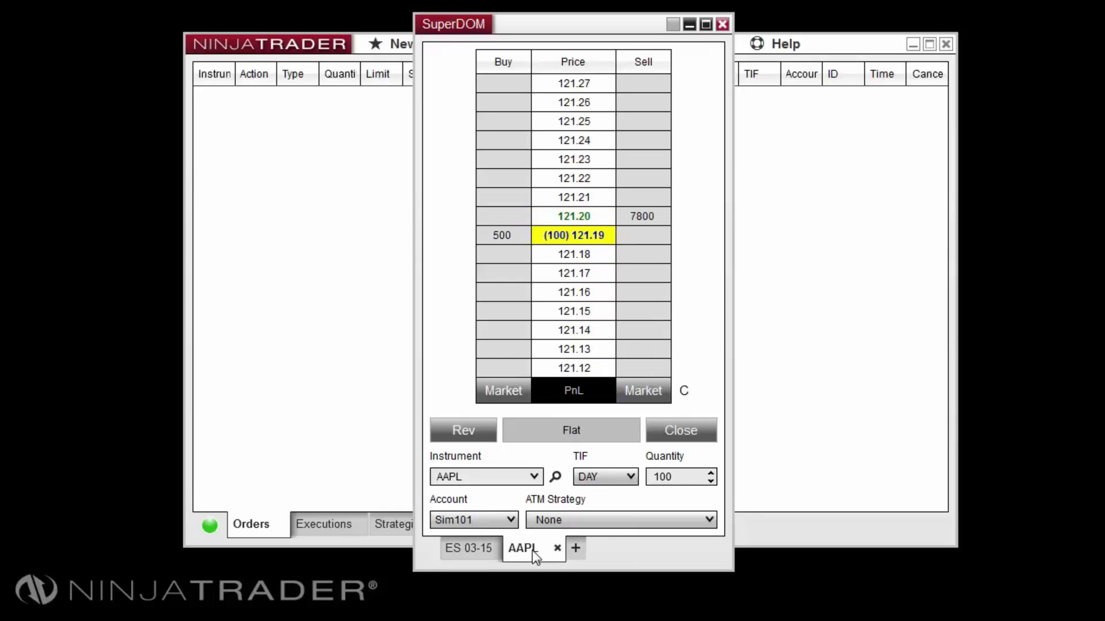
{"action": "left_click_drag", "start_coordinate": [535, 555], "coordinate": [450, 555]}
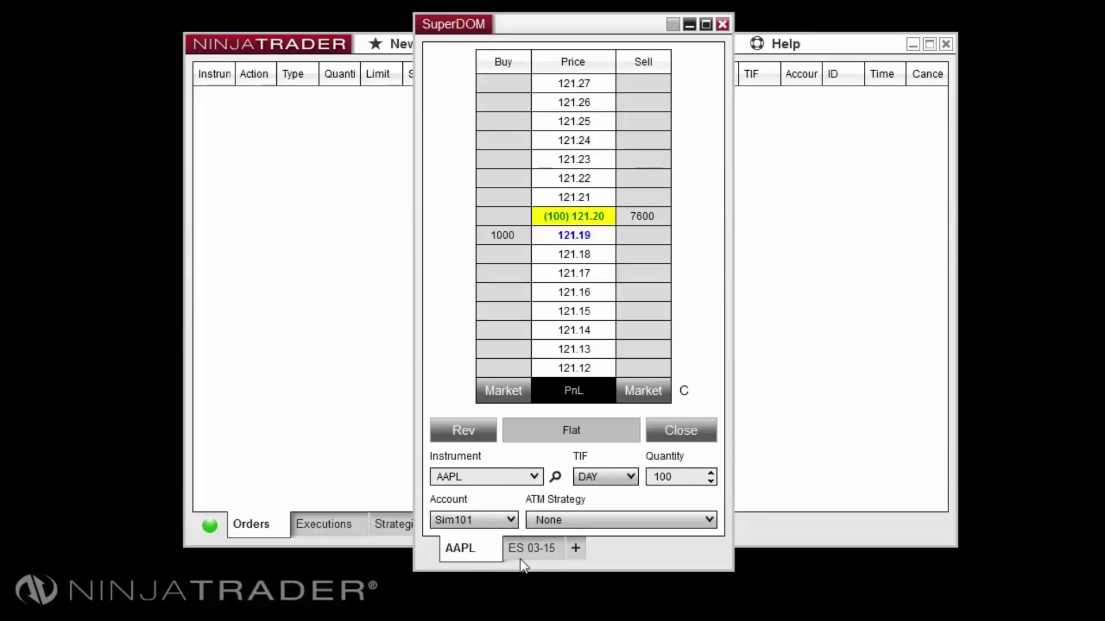
{"action": "left_click_drag", "start_coordinate": [523, 565], "coordinate": [517, 480]}
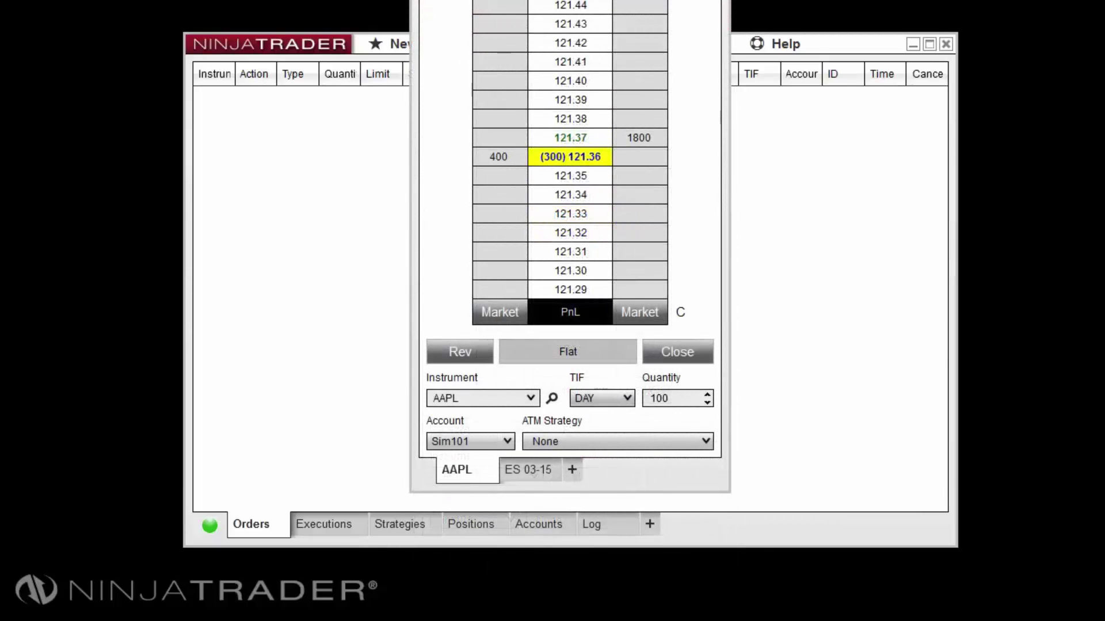
Step: Rename the AAPL SuperDOM tab to 'MyTab' through its Tab name property
{"action": "right_click", "coordinate": [475, 469]}
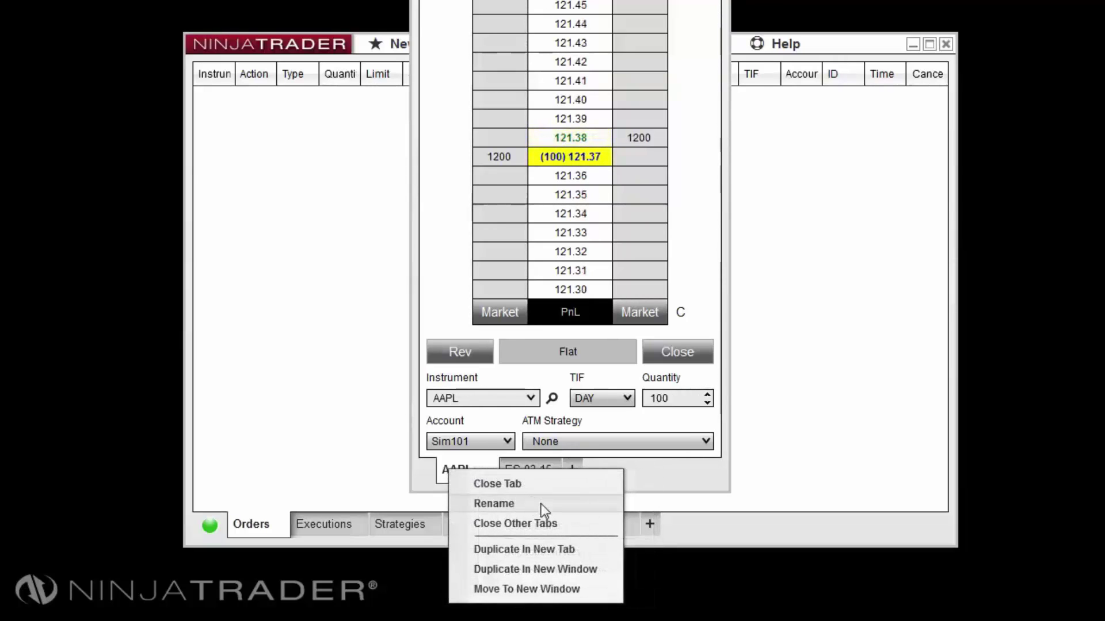
{"action": "left_click", "coordinate": [545, 508]}
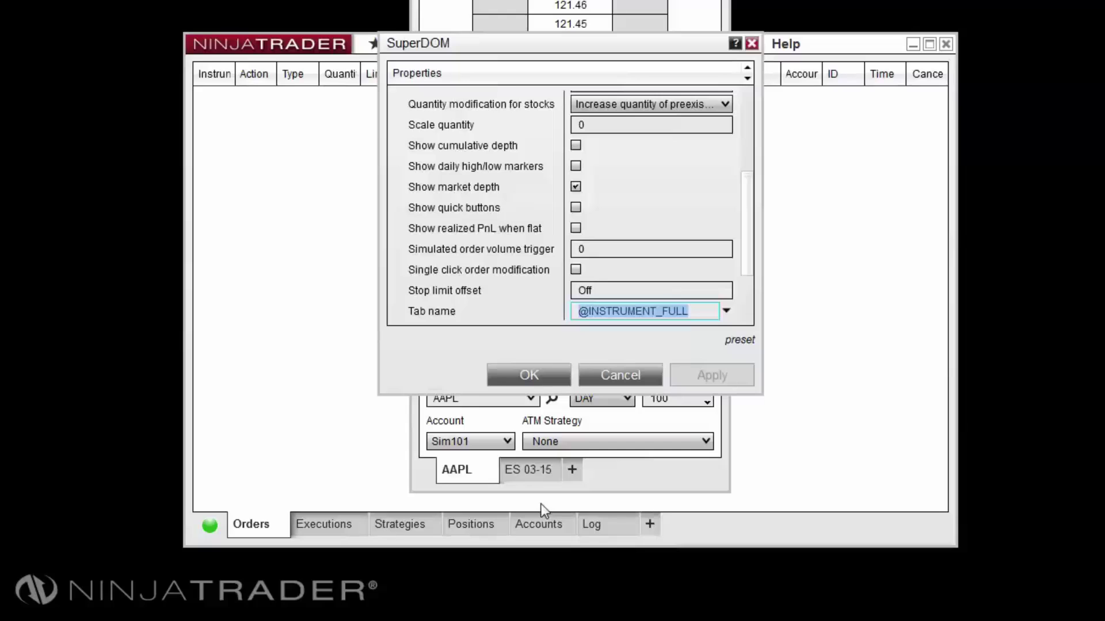
{"action": "type", "text": "MyTab"}
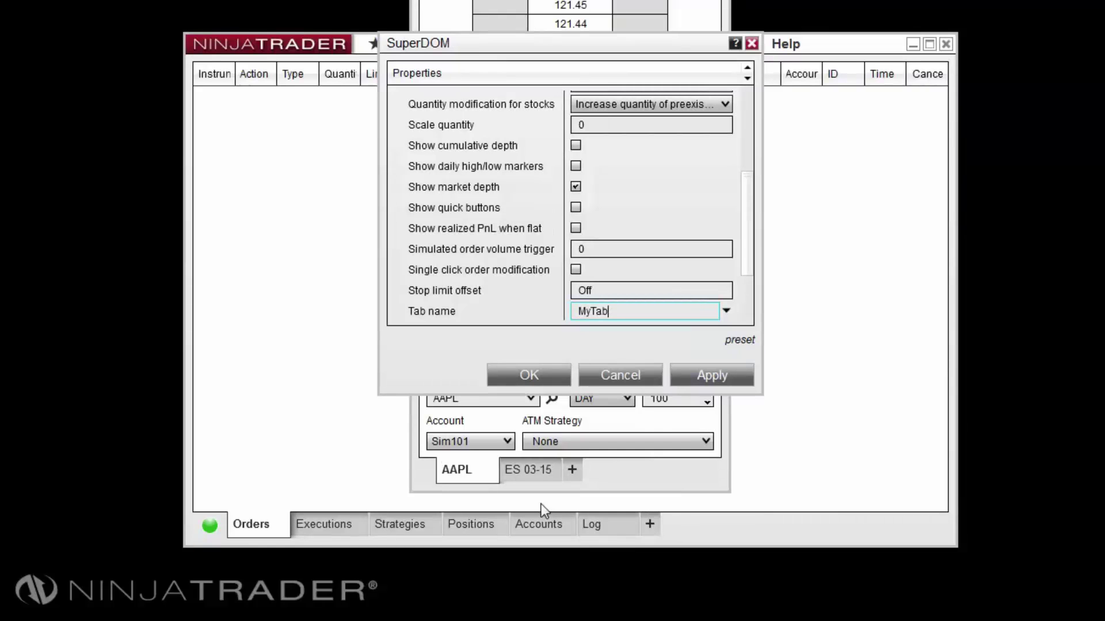
{"action": "left_click", "coordinate": [530, 377]}
Step: Close all tabs except MyTab, then duplicate MyTab into a new tab
{"action": "right_click", "coordinate": [464, 470]}
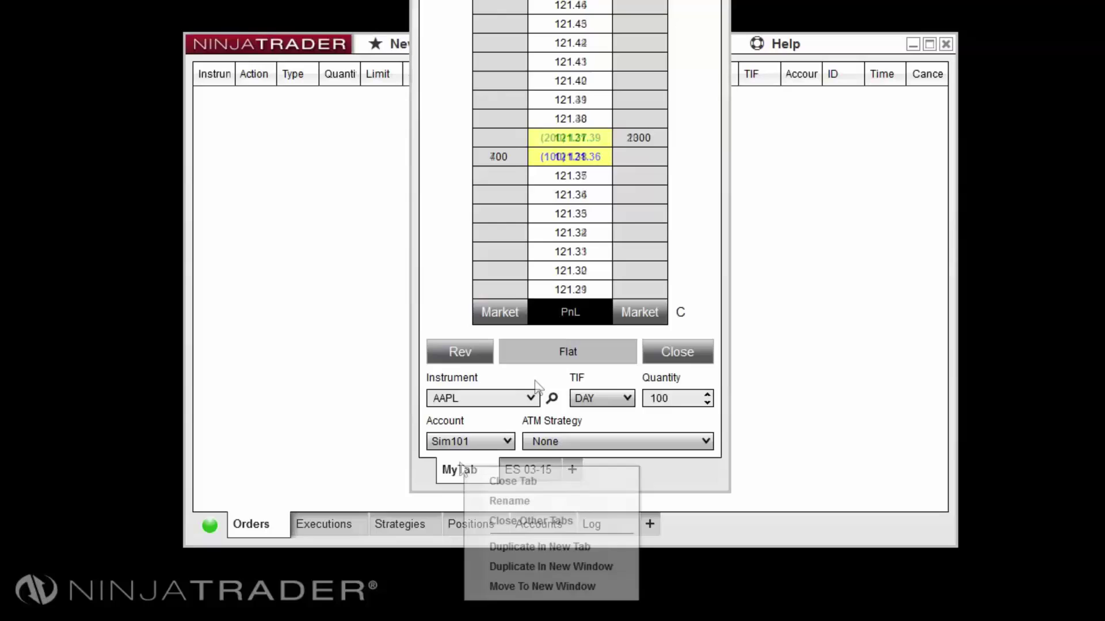
{"action": "left_click", "coordinate": [582, 524]}
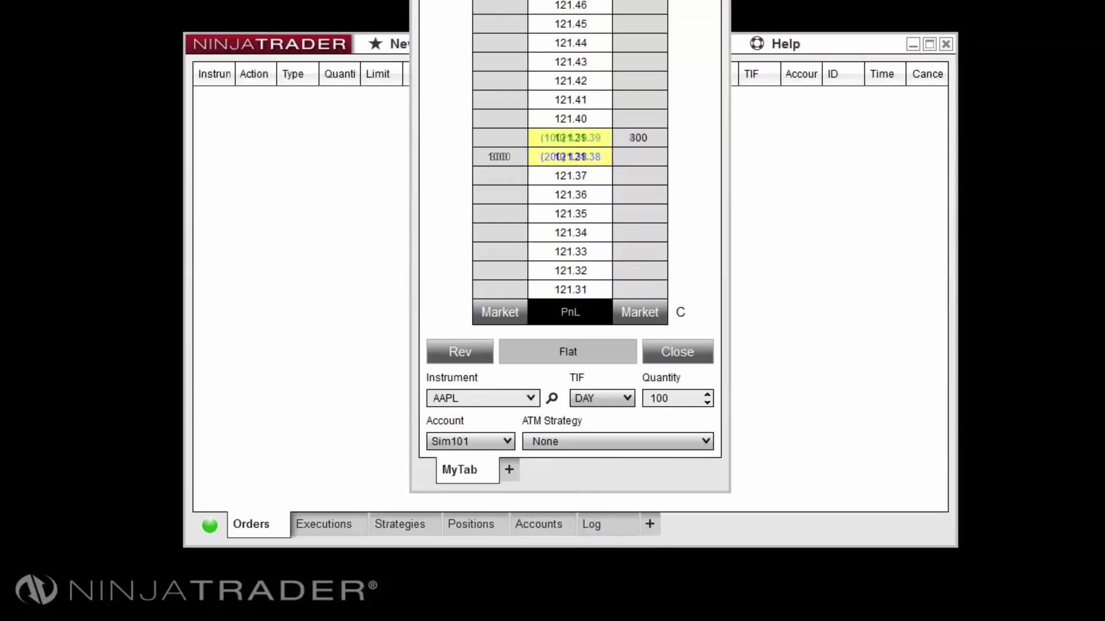
{"action": "right_click", "coordinate": [453, 466]}
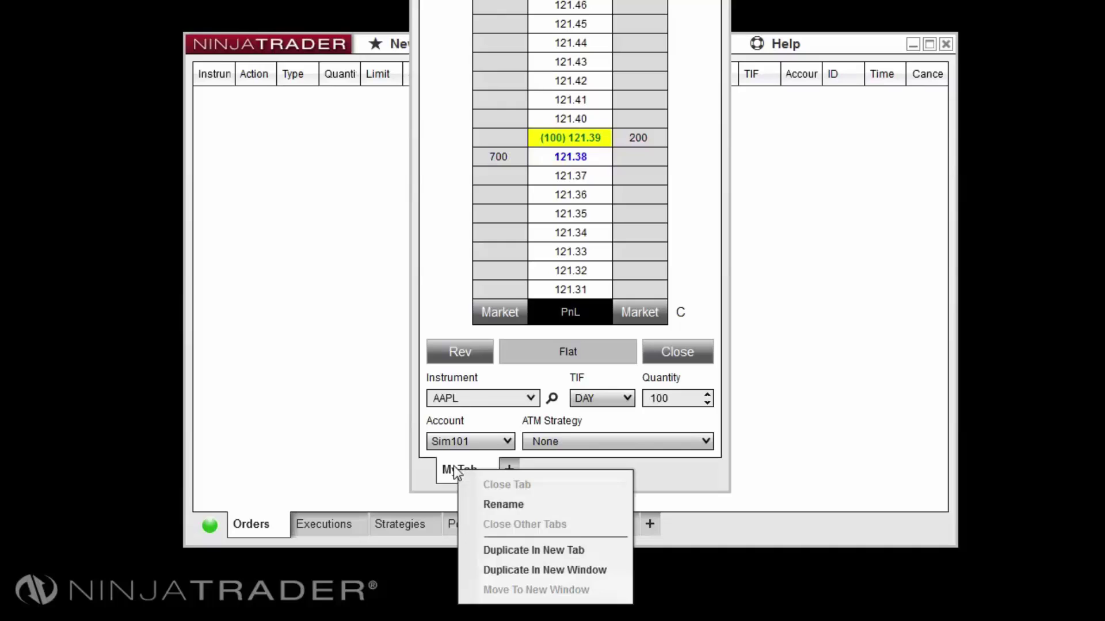
{"action": "left_click", "coordinate": [537, 551]}
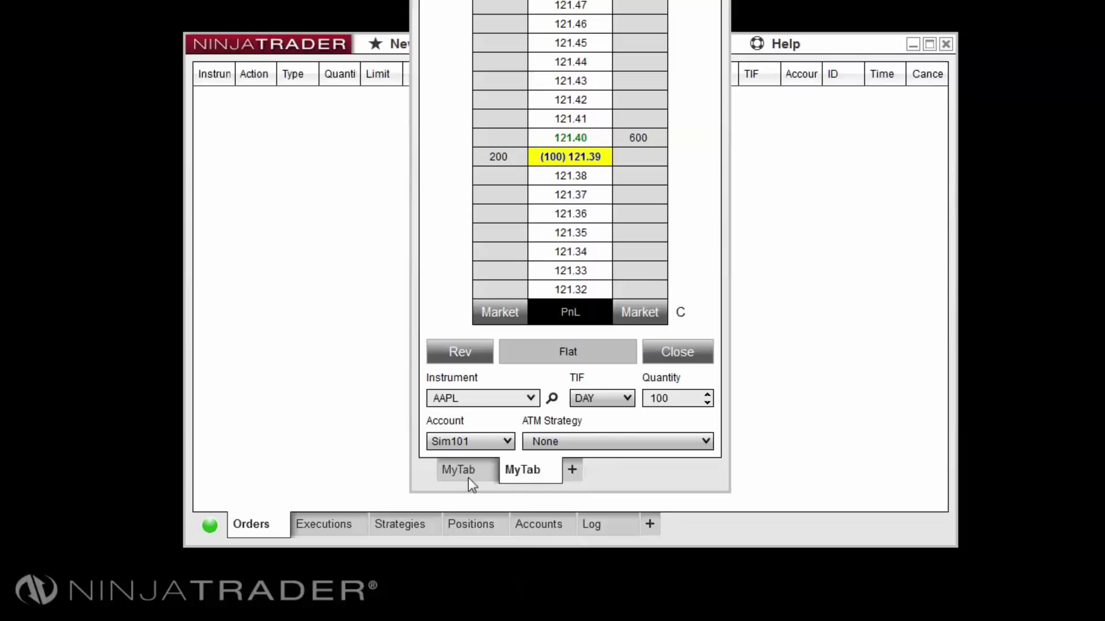
Step: Duplicate the second MyTab into a new window and close it, then move that tab to its own window
{"action": "right_click", "coordinate": [521, 473]}
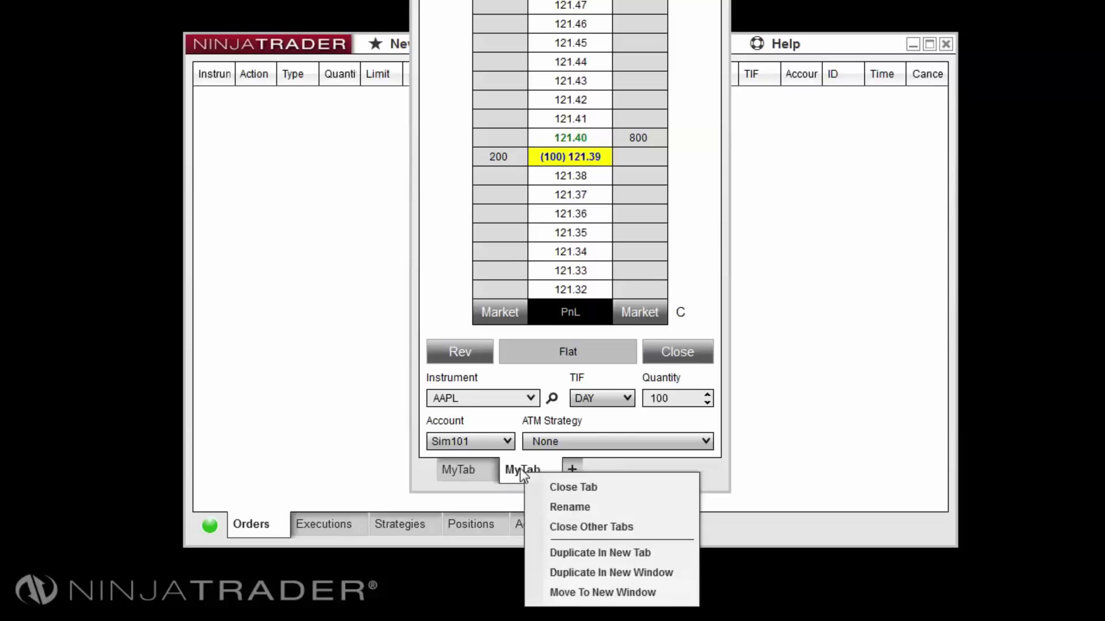
{"action": "left_click", "coordinate": [598, 570]}
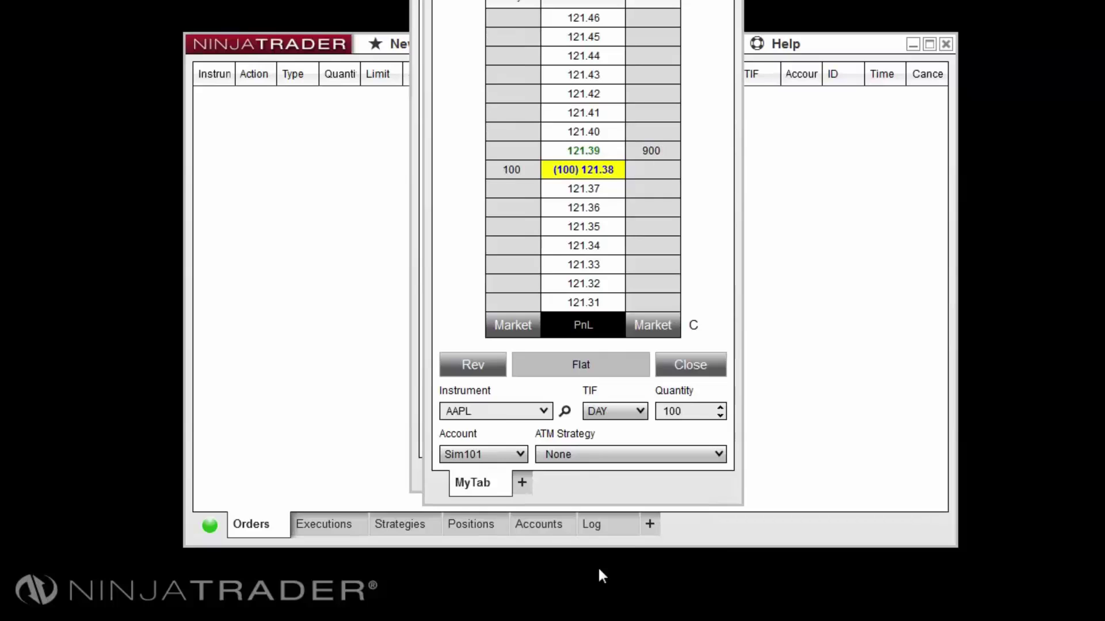
{"action": "left_click", "coordinate": [727, 1]}
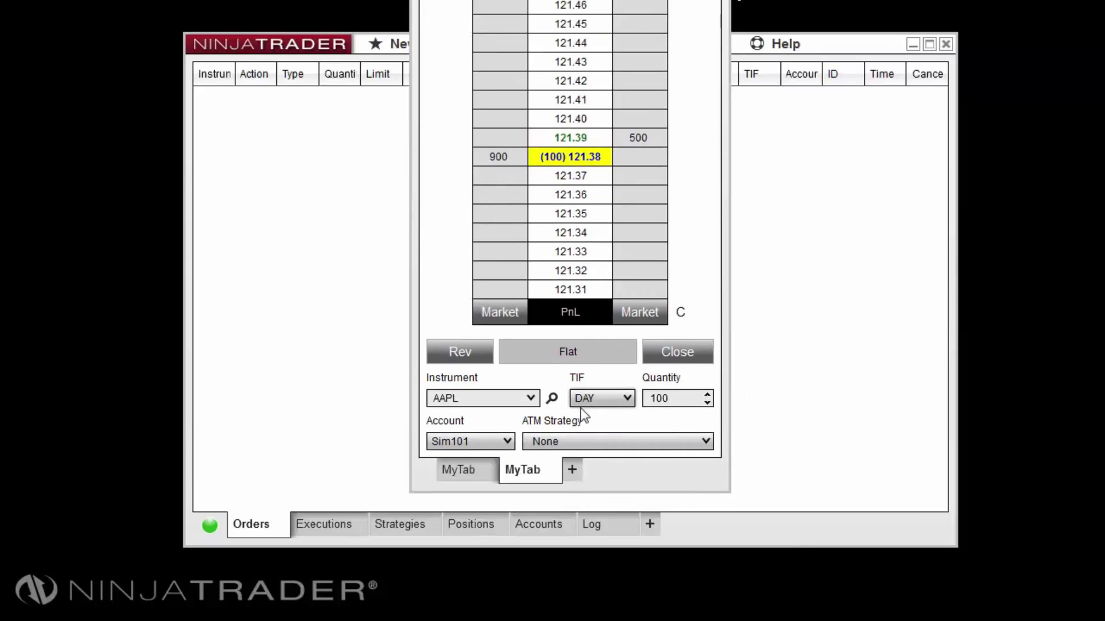
{"action": "right_click", "coordinate": [526, 475]}
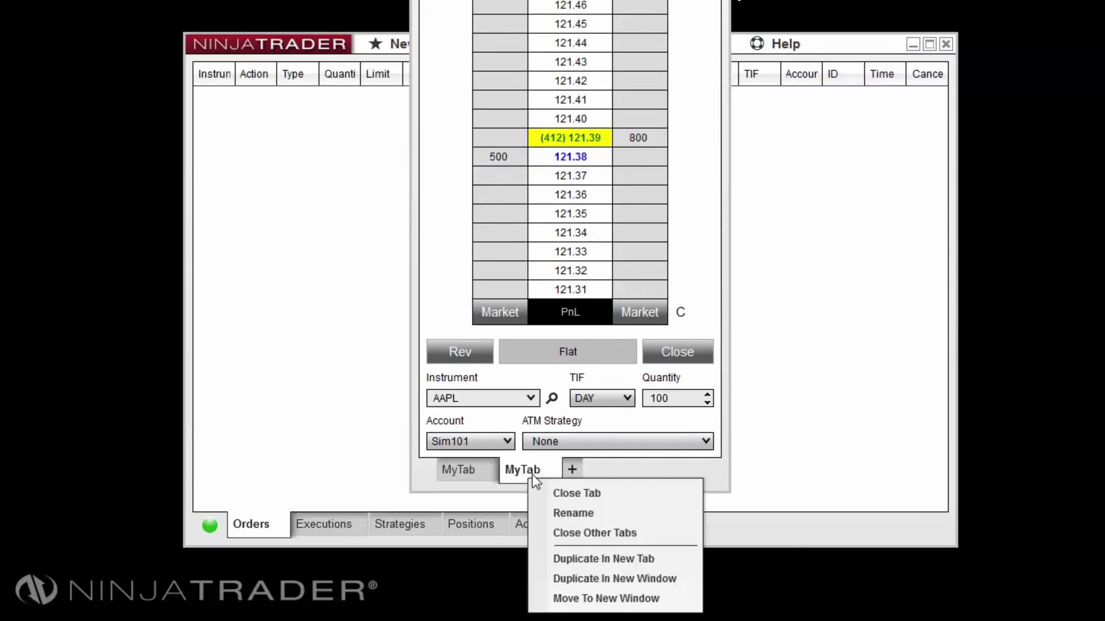
{"action": "left_click", "coordinate": [619, 597]}
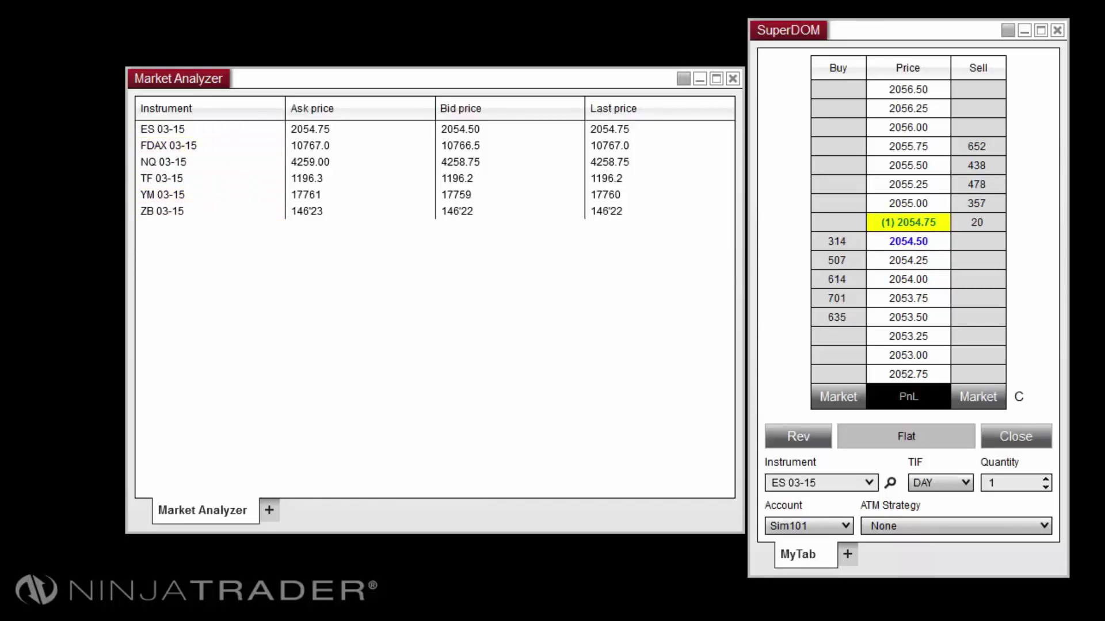
Step: Link the Market Analyzer and SuperDOM with Red, then select NQ 03-15 and ZB 03-15
{"action": "left_click", "coordinate": [684, 78]}
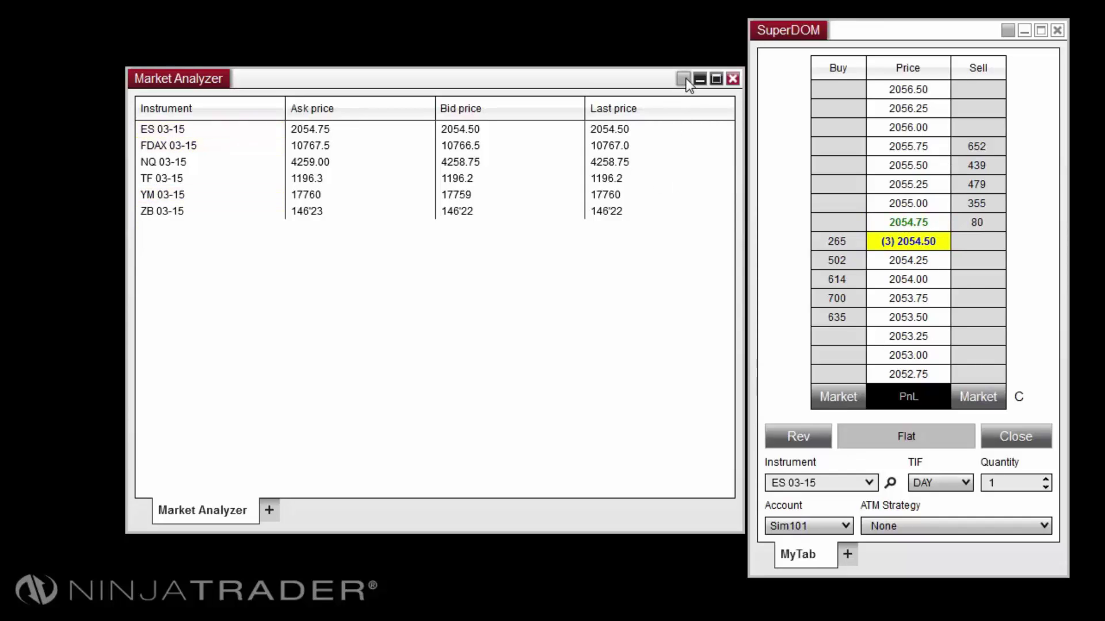
{"action": "left_click", "coordinate": [701, 139]}
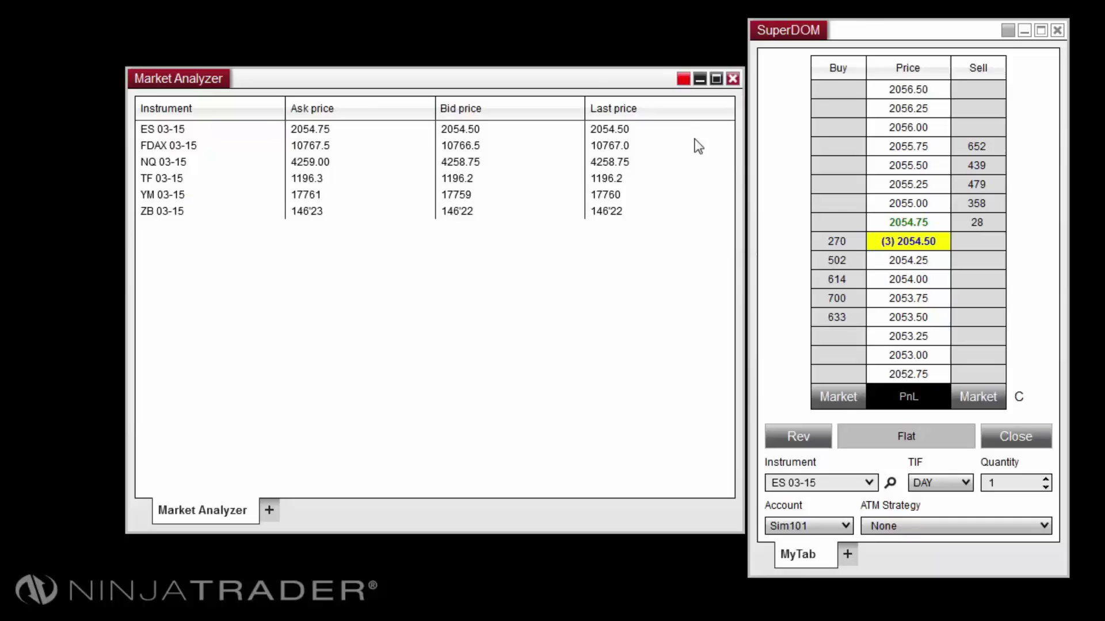
{"action": "left_click", "coordinate": [1008, 31]}
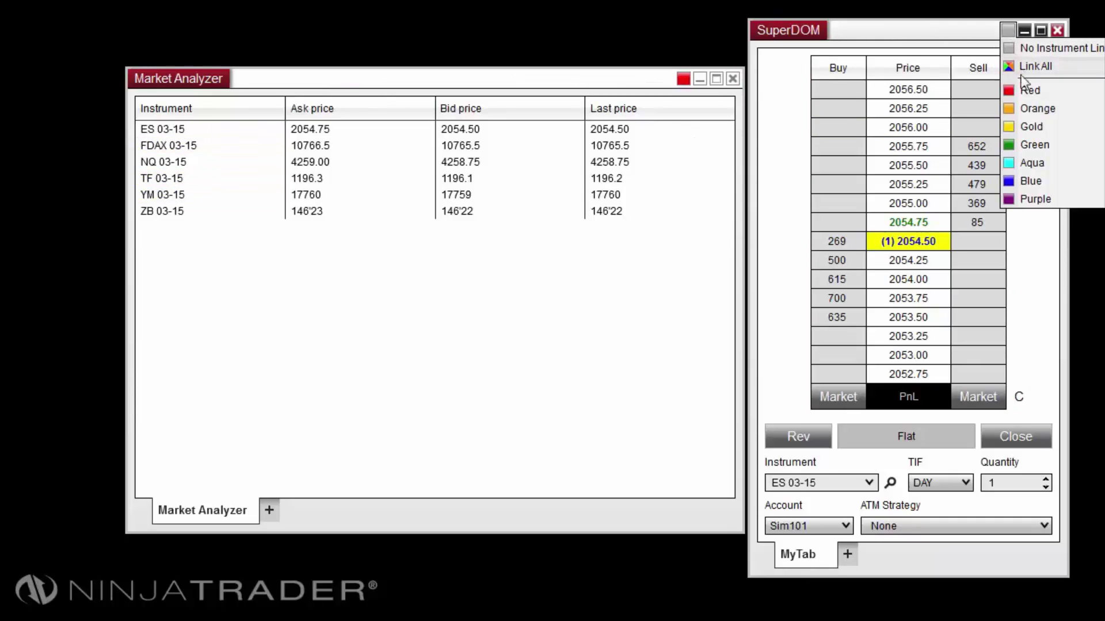
{"action": "left_click", "coordinate": [1027, 92]}
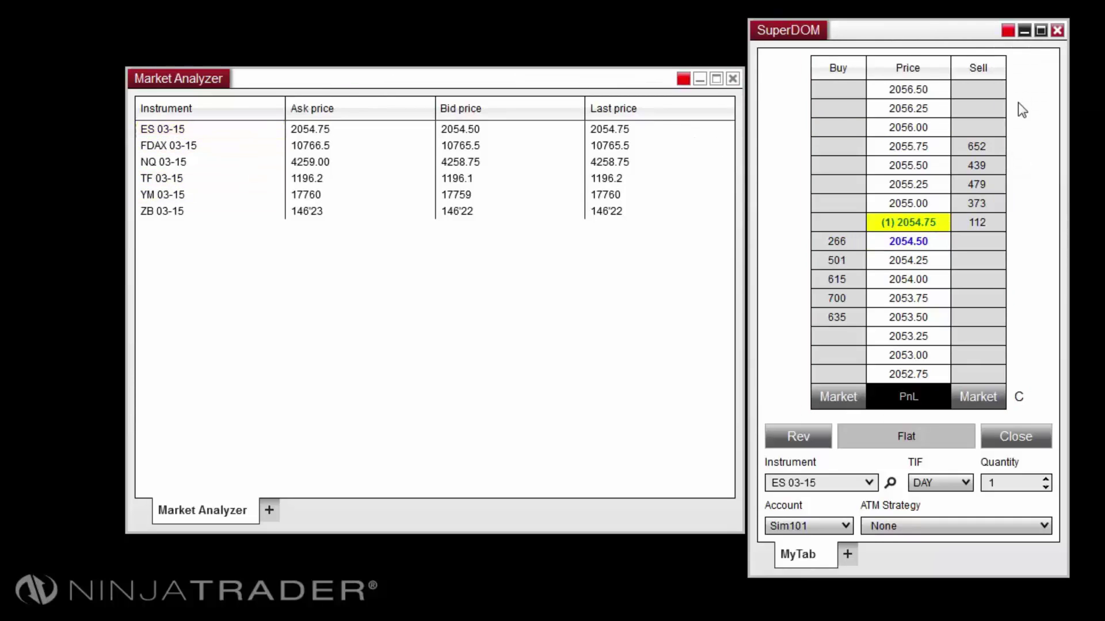
{"action": "left_click", "coordinate": [160, 161]}
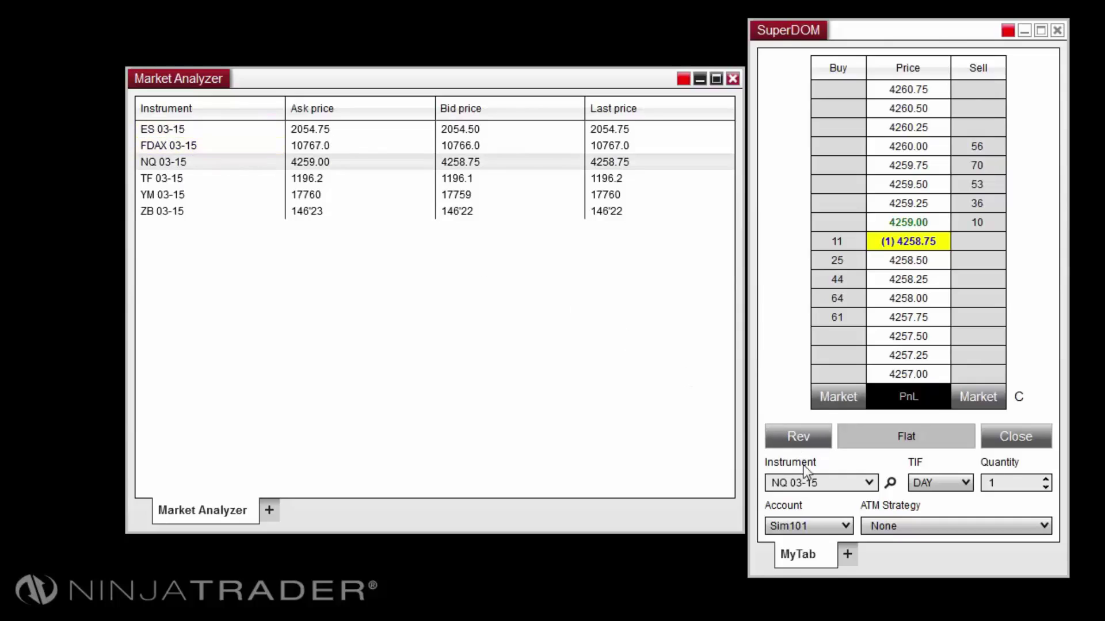
{"action": "left_click", "coordinate": [166, 213]}
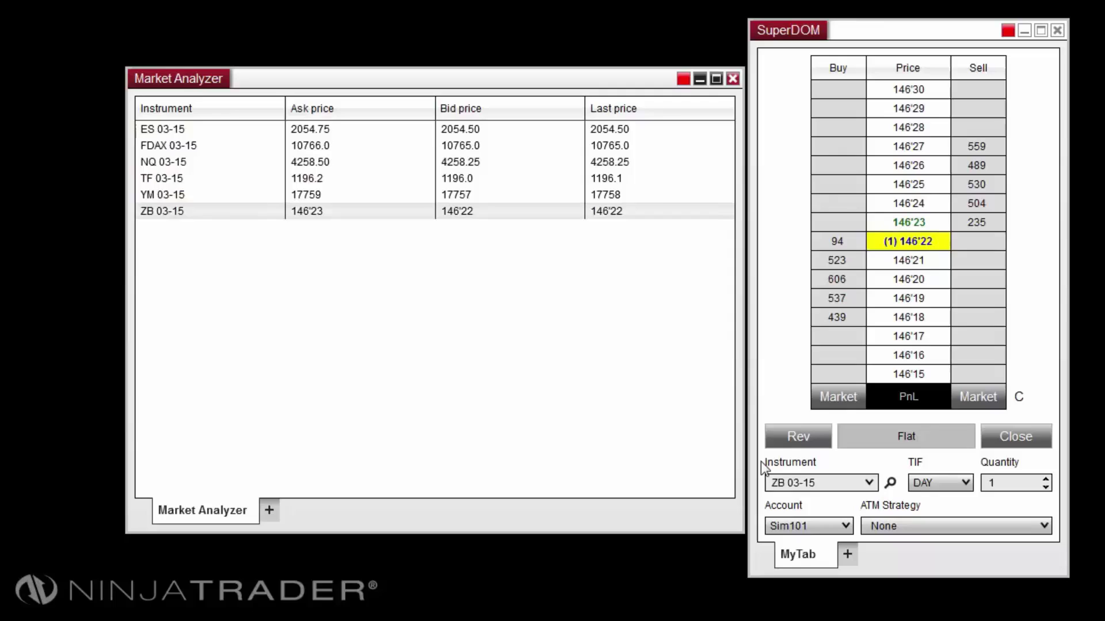
Step: Switch both the Market Analyzer and the SuperDOM to the Green link colour
{"action": "left_click", "coordinate": [682, 78]}
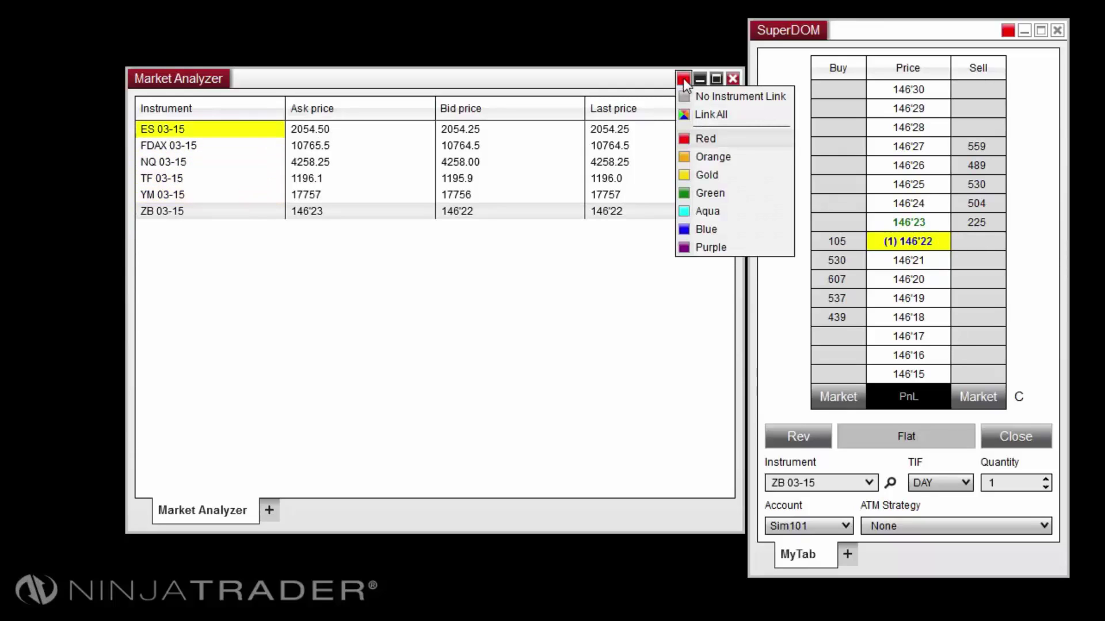
{"action": "left_click", "coordinate": [750, 196]}
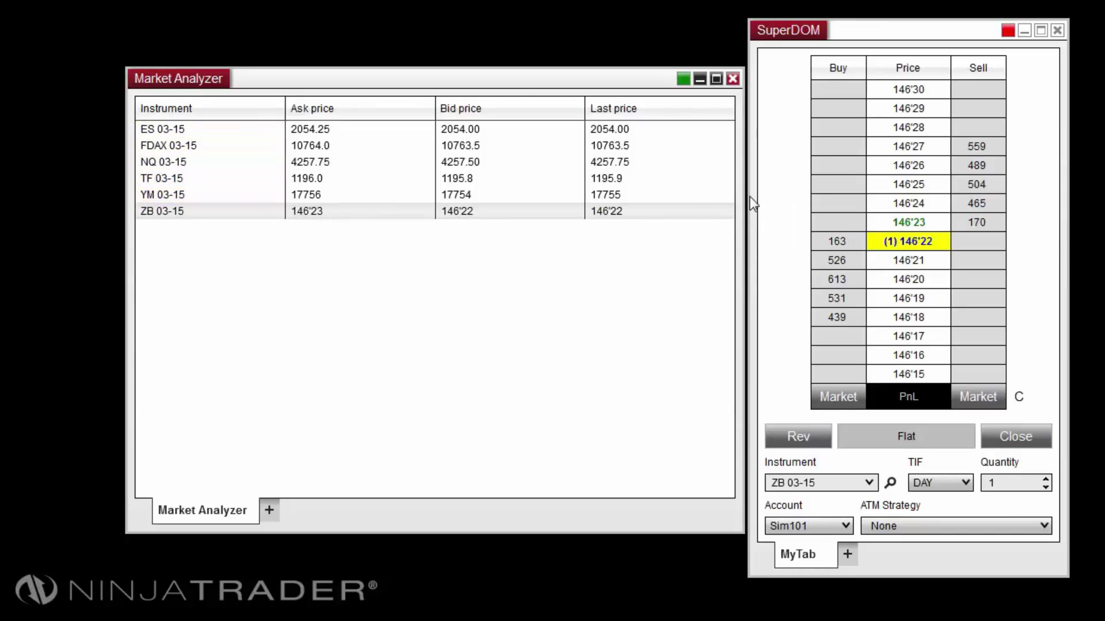
{"action": "left_click", "coordinate": [1008, 30]}
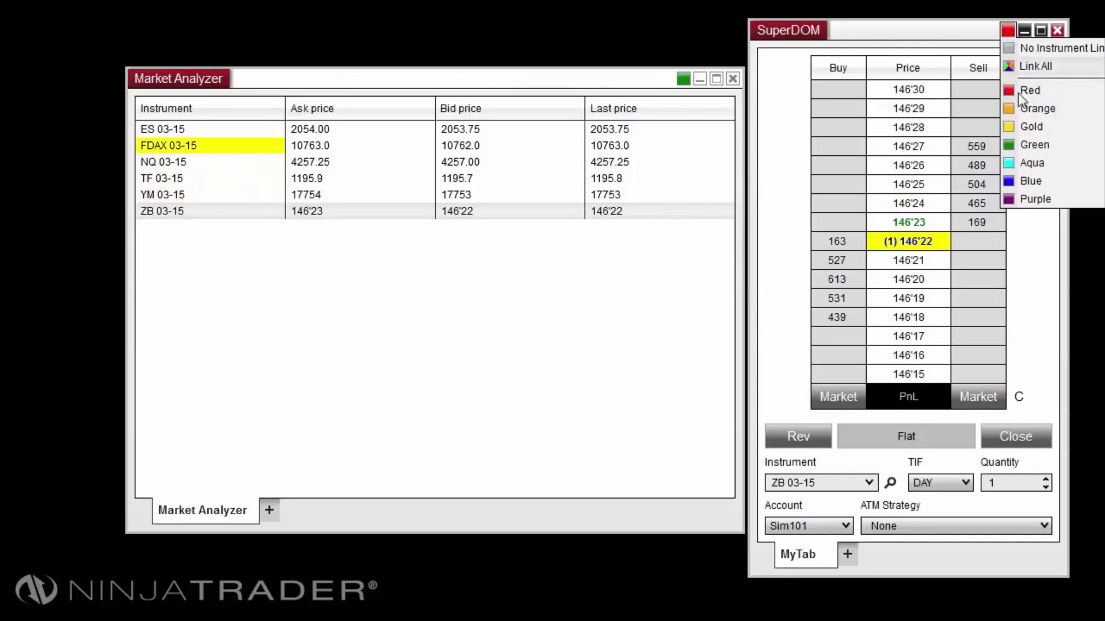
{"action": "left_click", "coordinate": [1039, 146]}
Step: Set the Market Analyzer to Link All and change the SuperDOM instrument to ES 03-15
{"action": "left_click", "coordinate": [685, 79]}
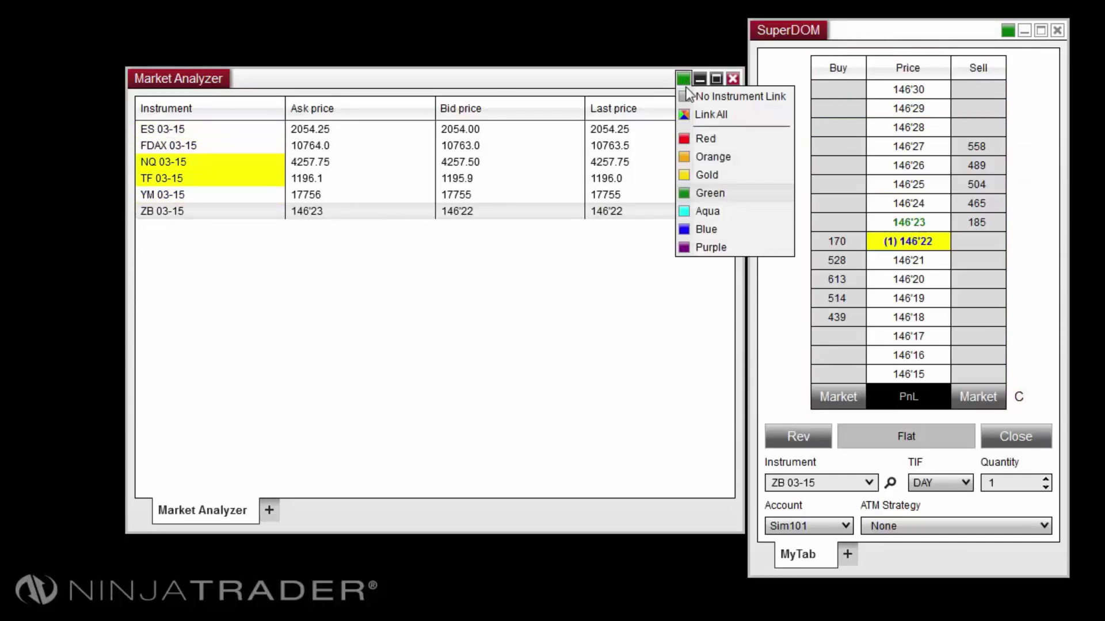
{"action": "left_click", "coordinate": [749, 117]}
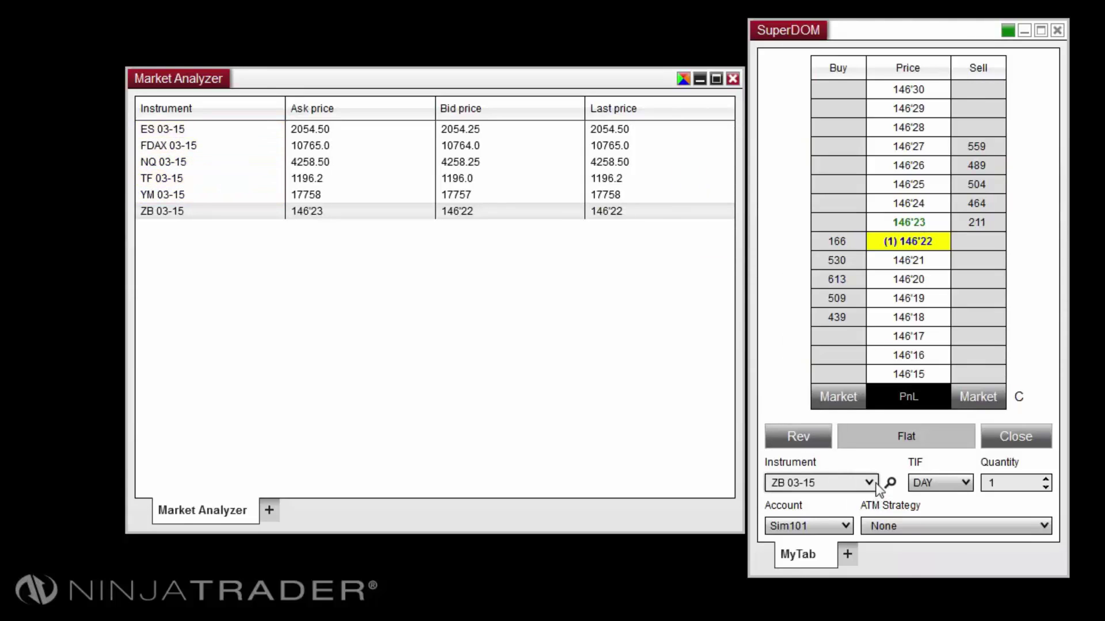
{"action": "left_click", "coordinate": [822, 486]}
{"action": "left_click", "coordinate": [836, 506]}
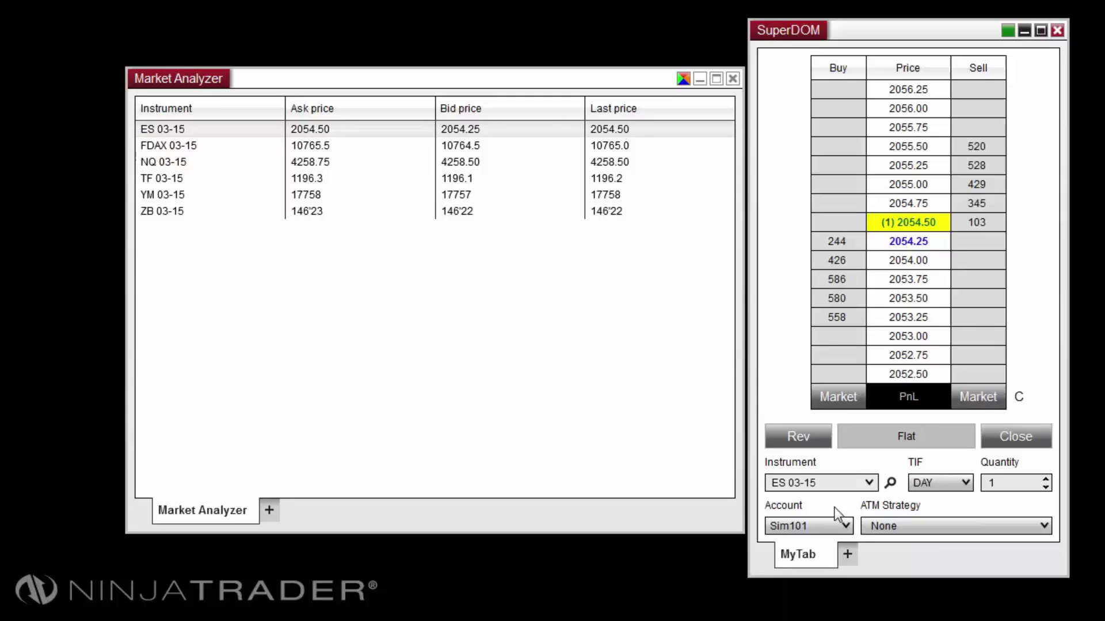